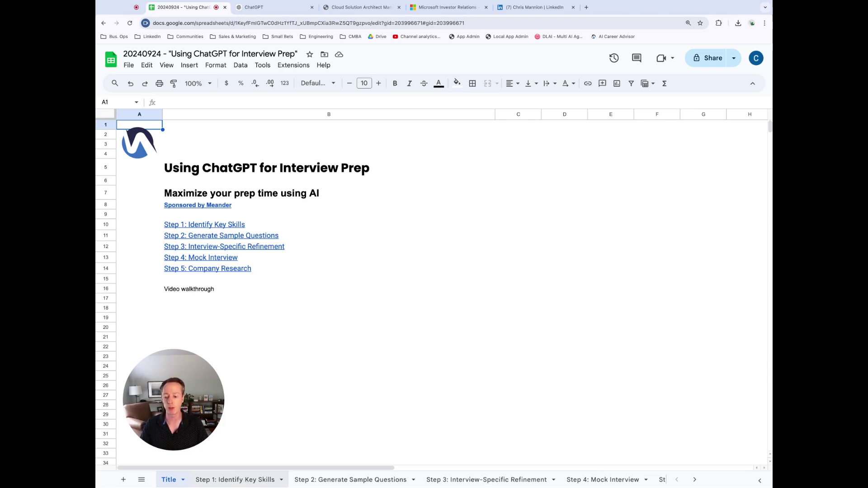
# - Review the Step 1 sheet's Job Description, Current Resume and prompt cells, then view Microsoft Investor Relations
pyautogui.click(235, 479)
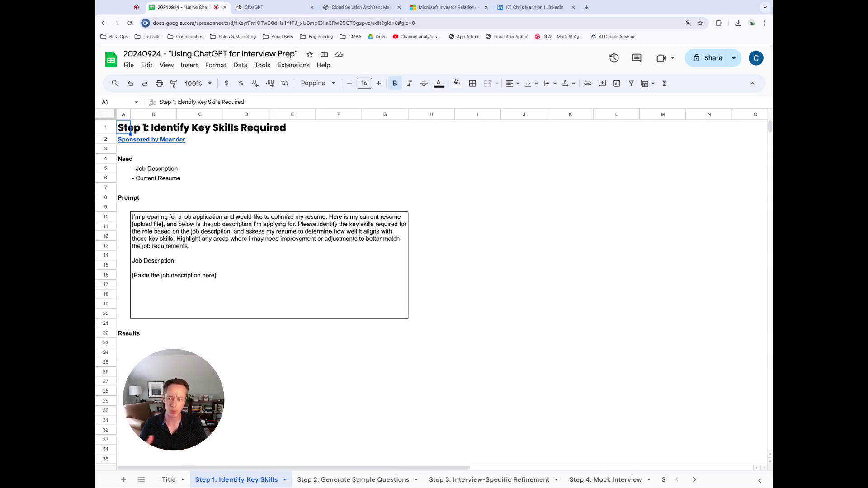
pyautogui.click(140, 170)
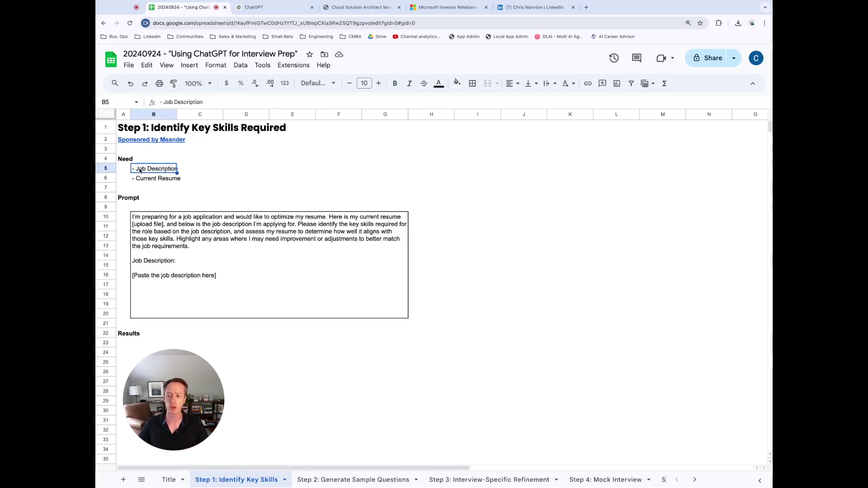
pyautogui.click(143, 179)
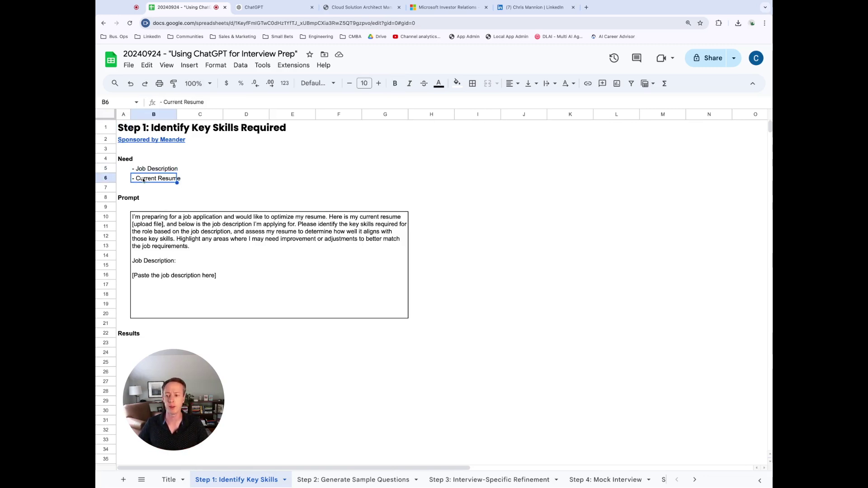
pyautogui.click(168, 241)
pyautogui.click(154, 168)
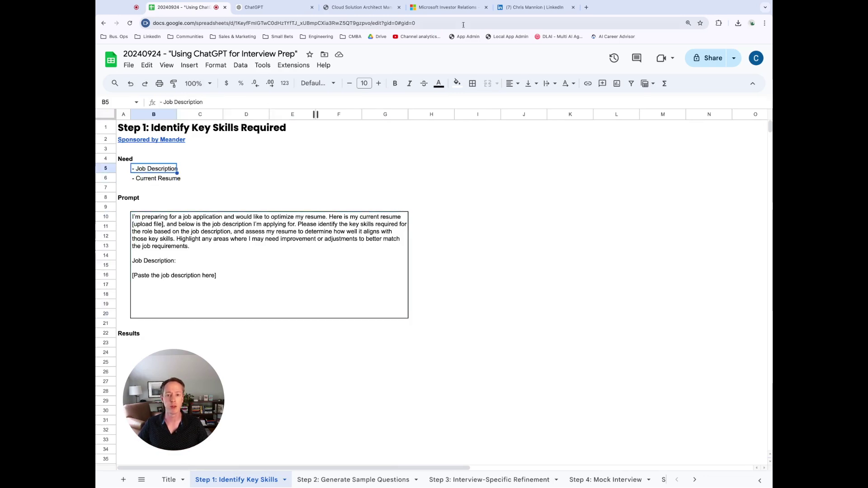
pyautogui.click(458, 7)
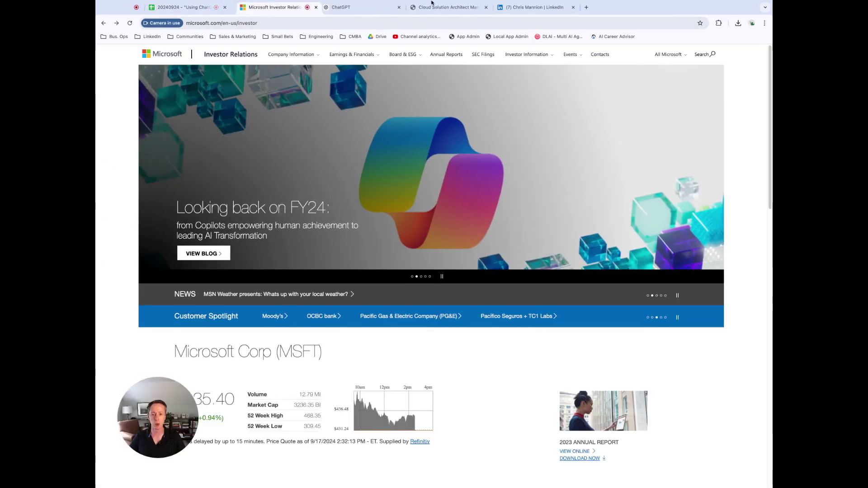
pyautogui.click(280, 8)
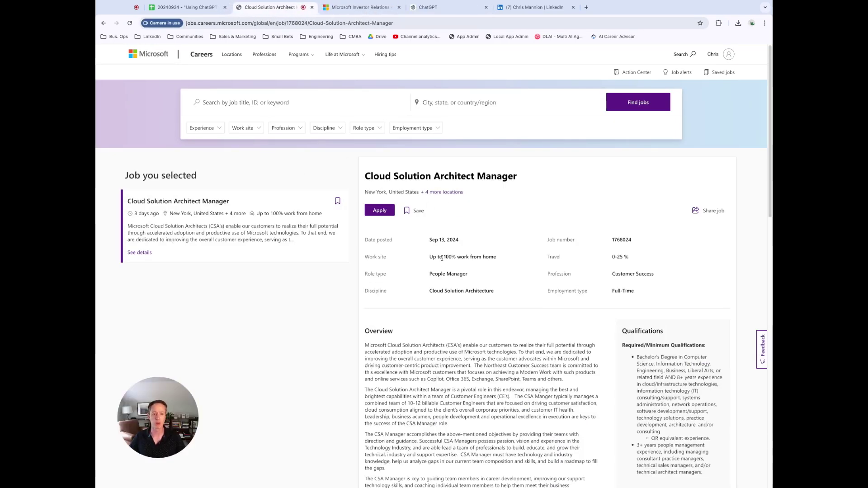
pyautogui.scroll(-15, 436, 274)
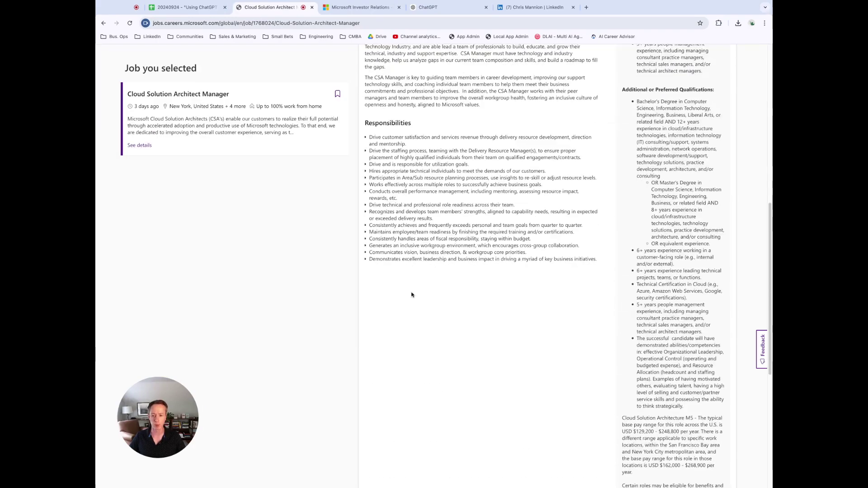
pyautogui.scroll(7, 404, 271)
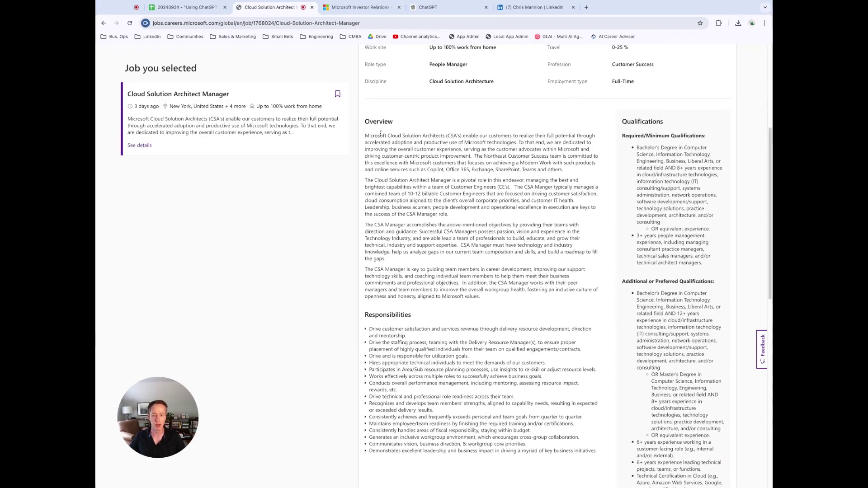
pyautogui.click(186, 7)
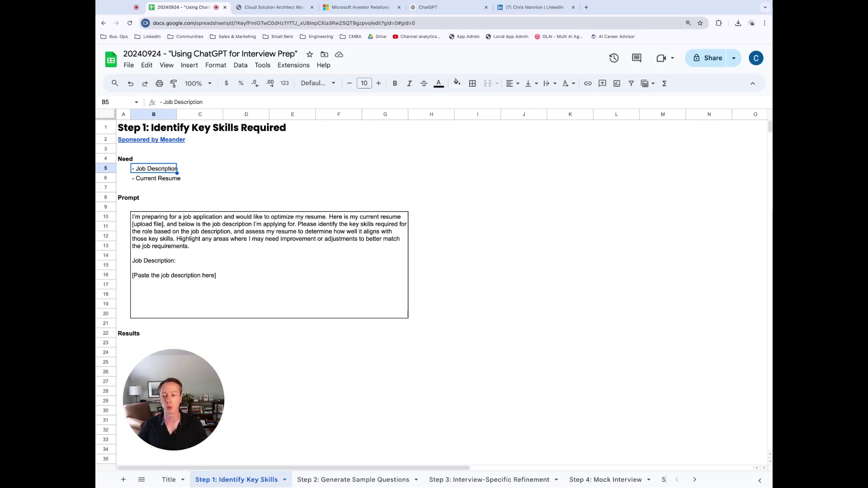
# - Copy the Step 1 prompt into a new ChatGPT message and attach the resume file
pyautogui.click(217, 261)
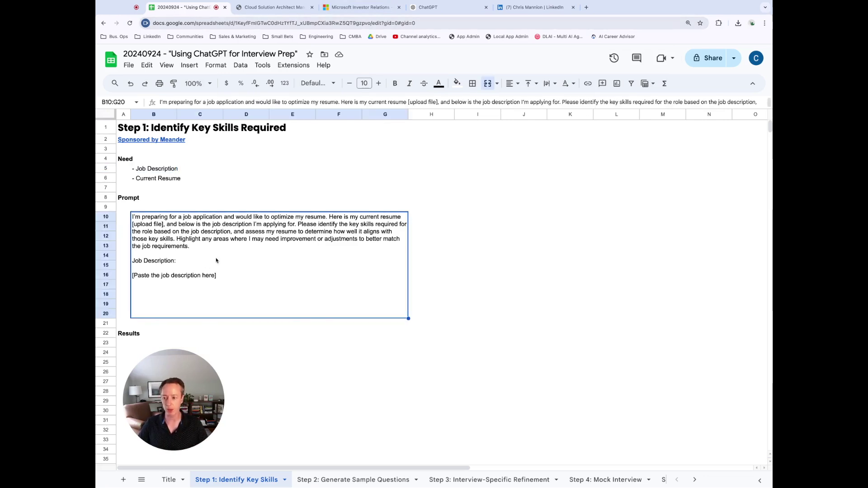
pyautogui.hotkey('ctrl', 'c')
pyautogui.click(445, 7)
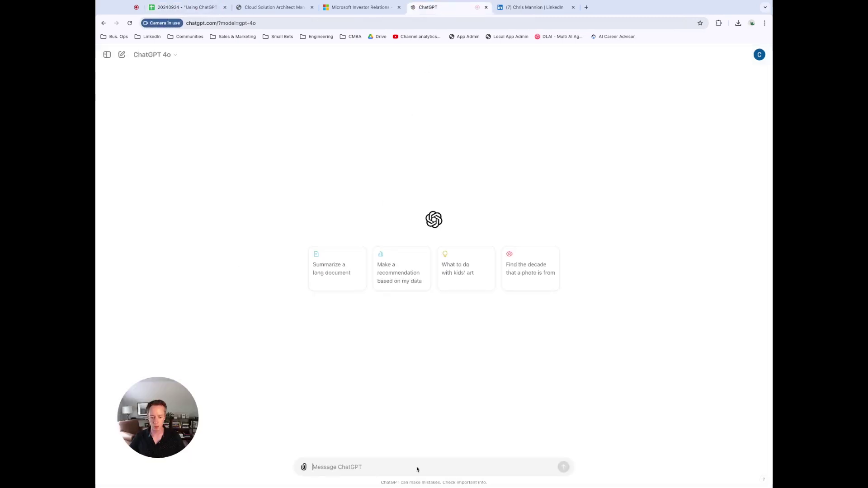
pyautogui.hotkey('ctrl', 'v')
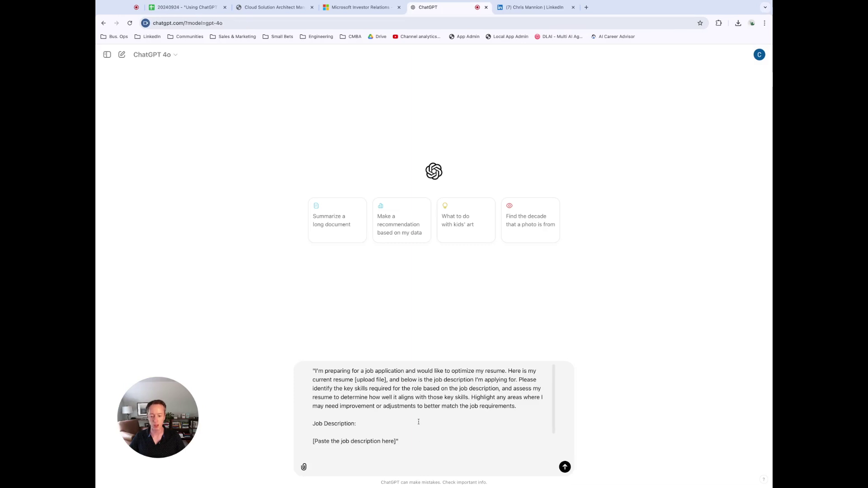
pyautogui.click(304, 467)
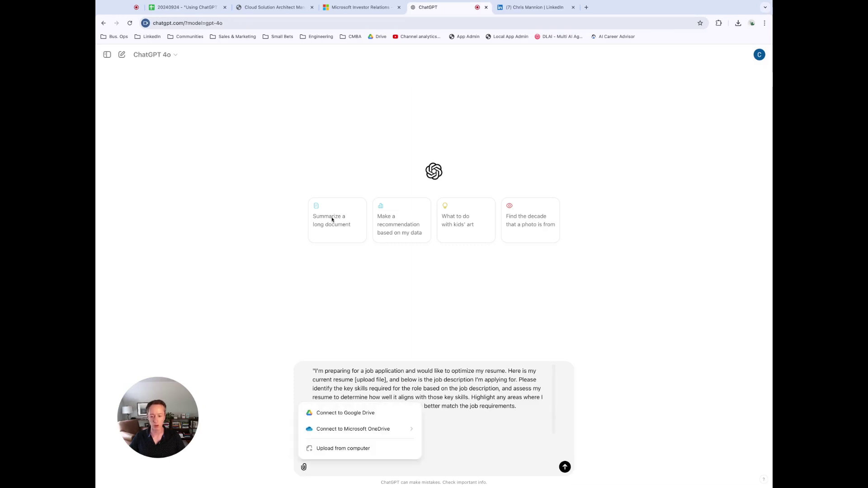
pyautogui.click(371, 447)
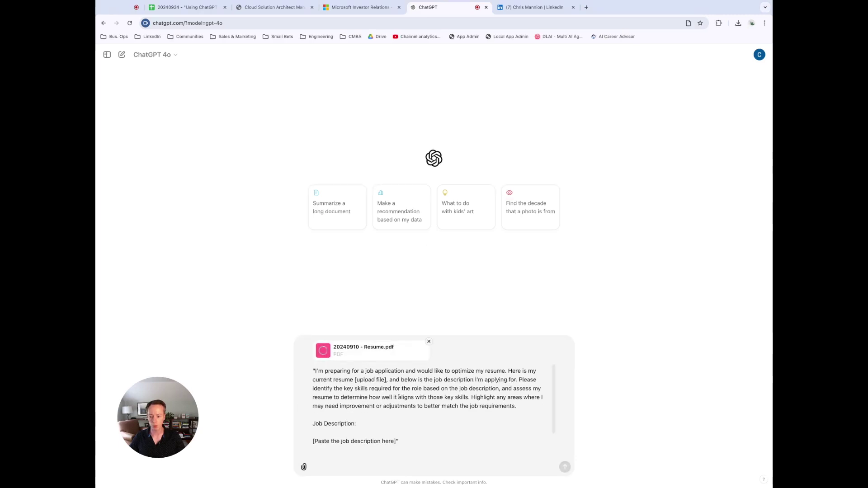
# - Replace the job-description placeholder with the posting's Responsibilities section and send the prompt
pyautogui.click(277, 8)
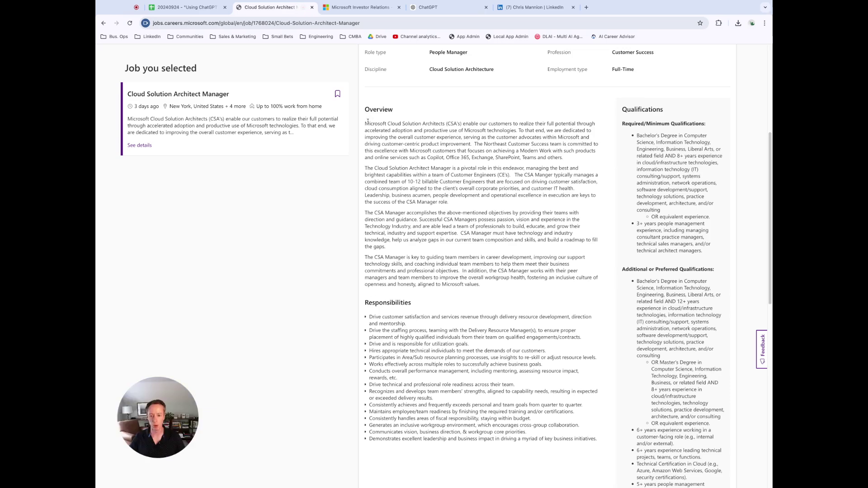
pyautogui.moveTo(366, 302); pyautogui.dragTo(597, 440)
pyautogui.click(475, 7)
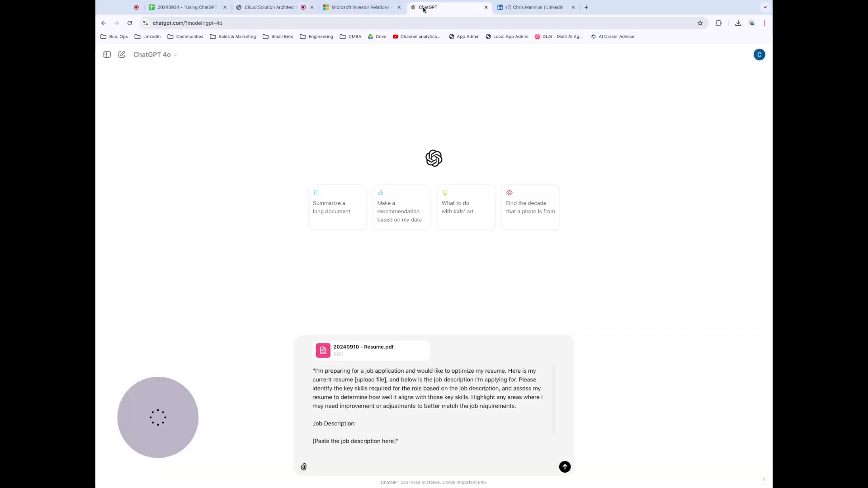
pyautogui.moveTo(408, 440); pyautogui.dragTo(313, 441)
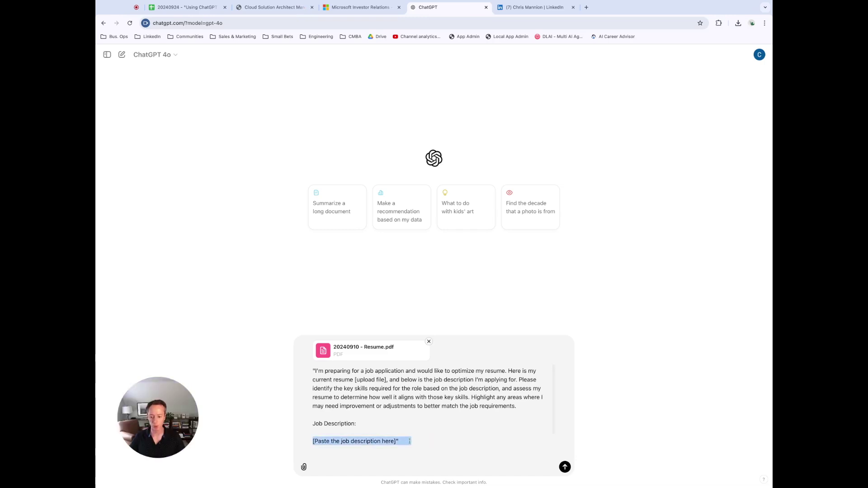
pyautogui.hotkey('ctrl', 'v')
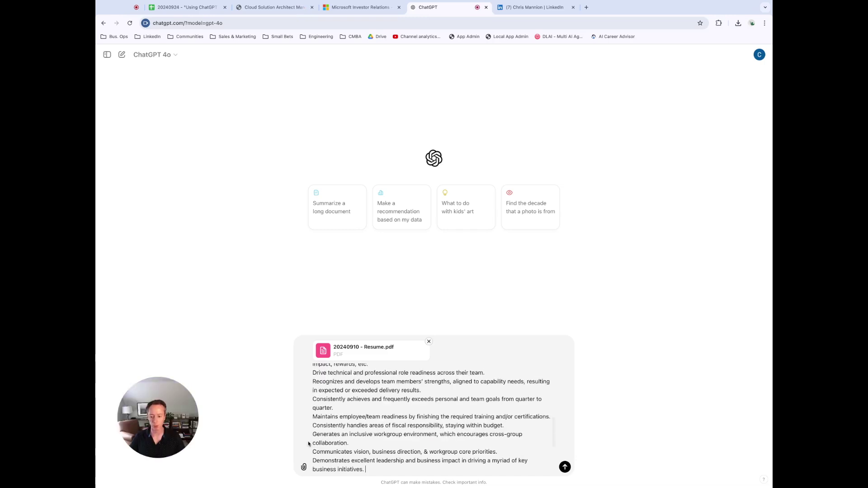
pyautogui.click(564, 467)
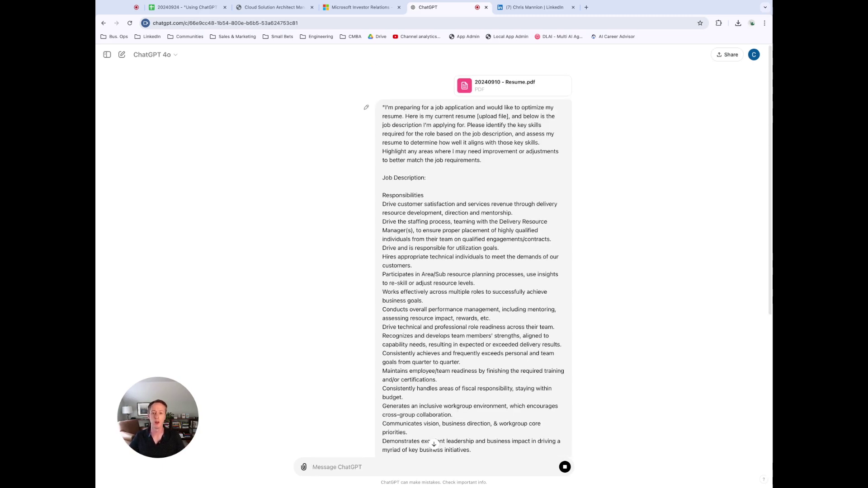
# - Select ChatGPT's finished reply from the closing recommendations up to 'Key Skills Required'
pyautogui.scroll(-6, 340, 311)
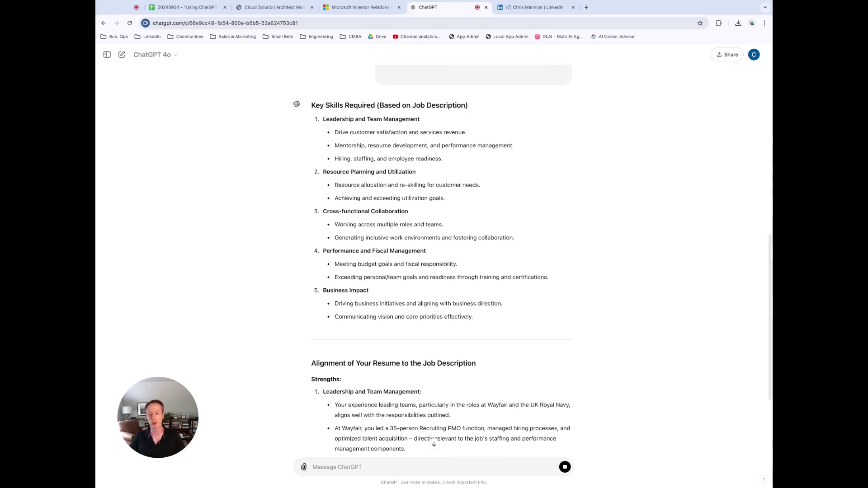
pyautogui.click(433, 444)
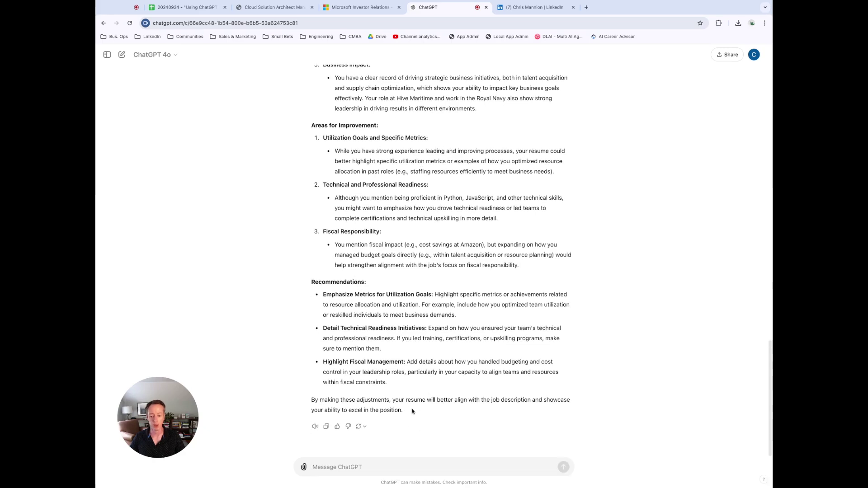
pyautogui.moveTo(405, 437); pyautogui.dragTo(387, 295)
pyautogui.scroll(15, 305, 390)
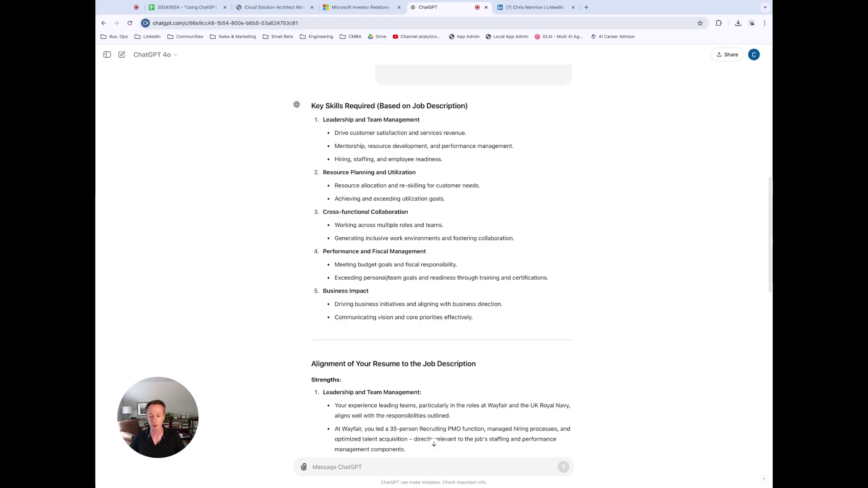
pyautogui.keyDown('shift'); pyautogui.click(309, 113); pyautogui.keyUp('shift')
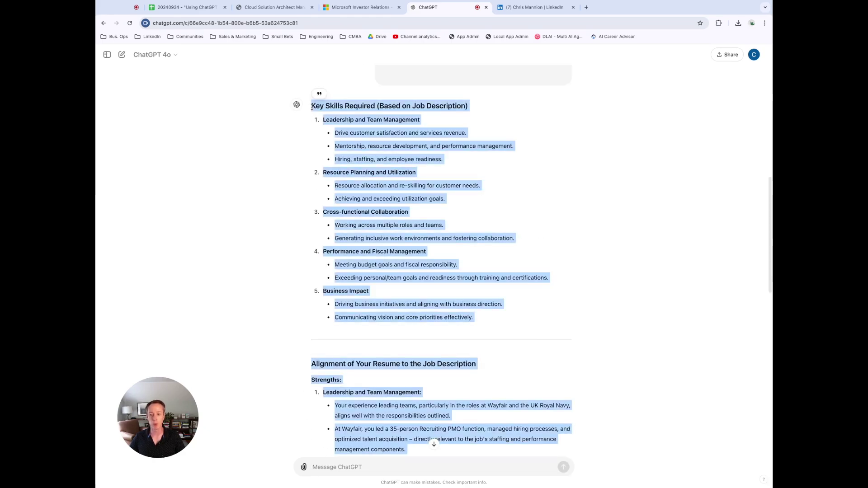
# - Paste the reply into Step 1's B23 as values only, then move to the Step 2 sheet
pyautogui.click(185, 7)
pyautogui.click(163, 342)
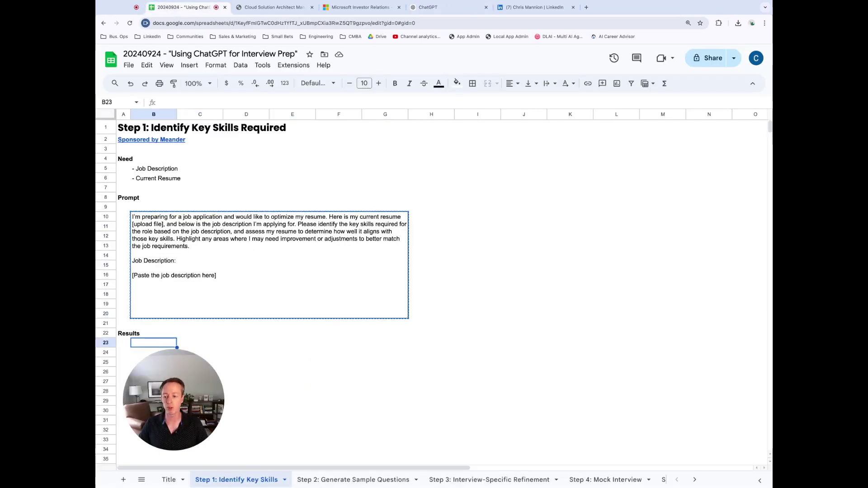
pyautogui.rightClick(156, 343)
pyautogui.moveTo(278, 170)
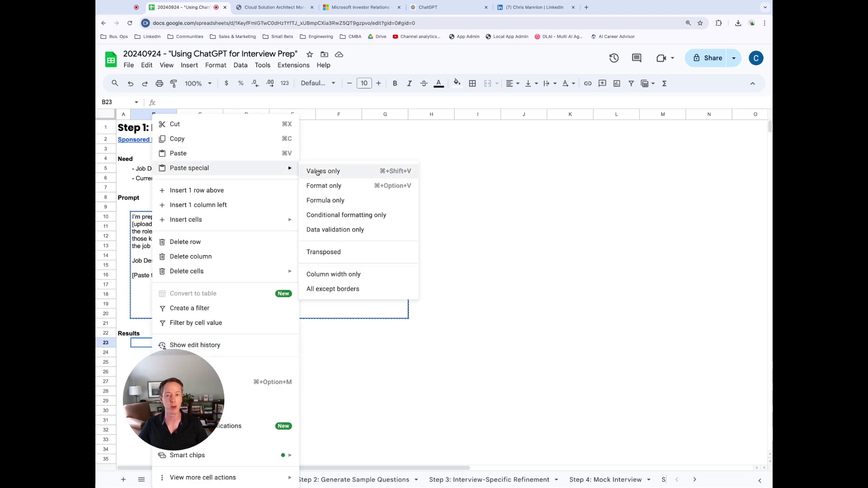
pyautogui.click(317, 171)
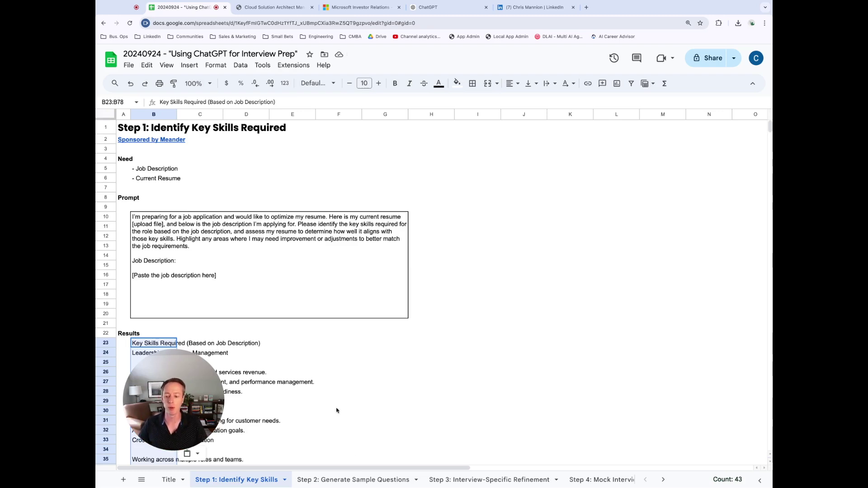
pyautogui.click(357, 480)
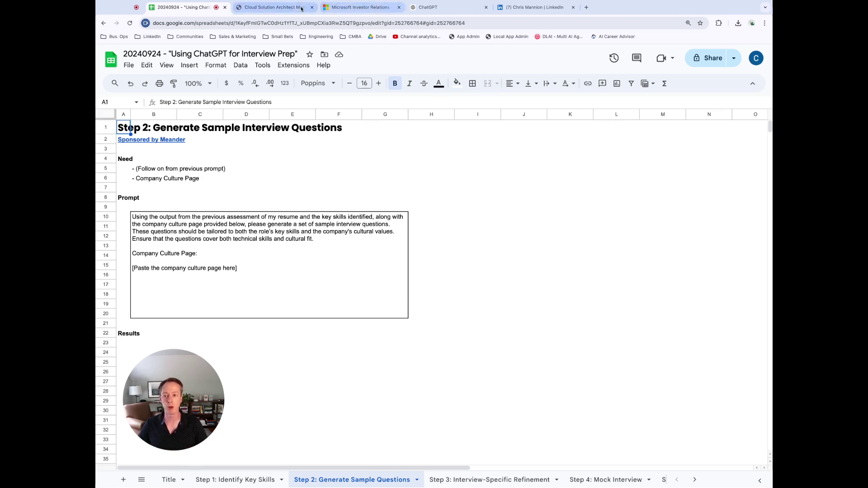
# - Browse from the job posting to Microsoft's culture page, then return to the Step 2 sheet
pyautogui.click(271, 7)
pyautogui.scroll(5, 460, 249)
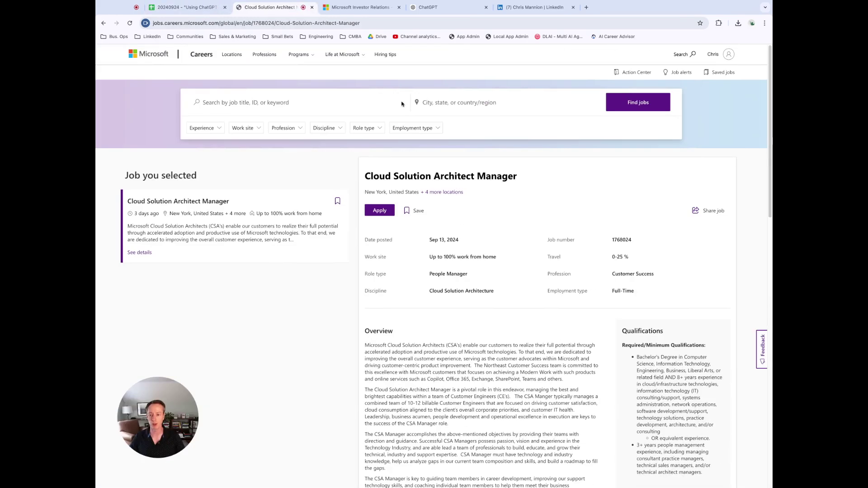
pyautogui.click(366, 56)
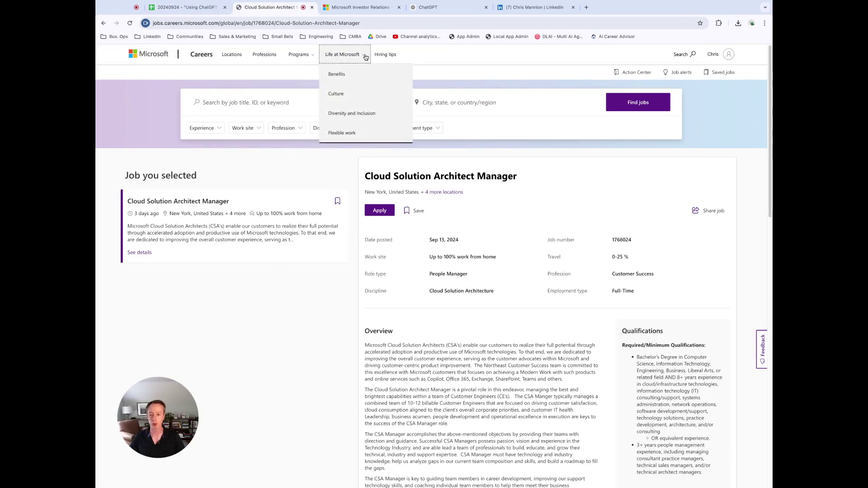
pyautogui.click(343, 91)
pyautogui.scroll(-1, 206, 278)
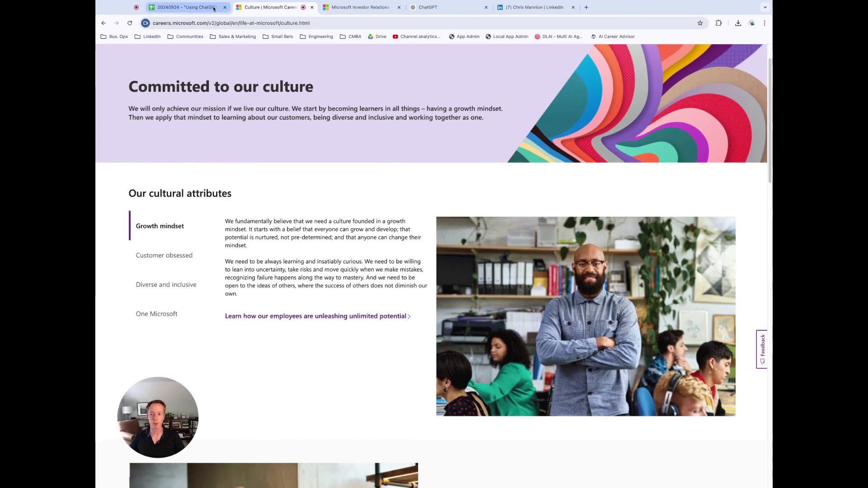
pyautogui.click(199, 7)
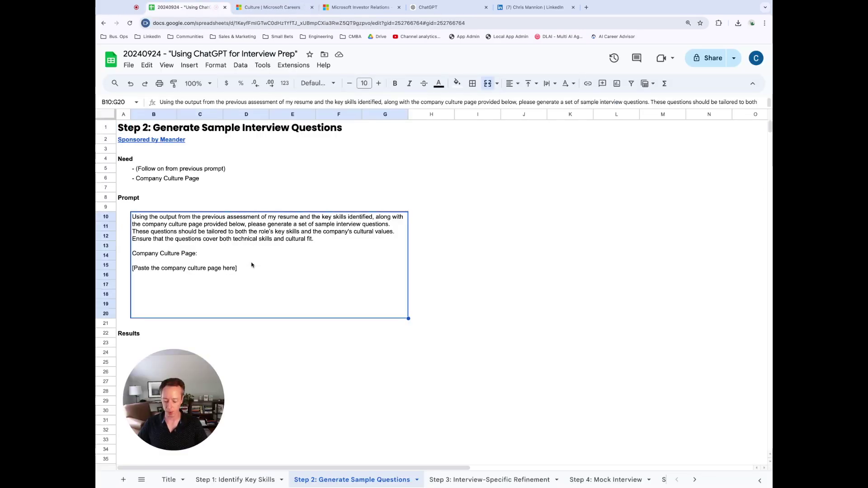
# - Paste the Step 2 prompt into ChatGPT and select the culture page text through the One Day paragraph
pyautogui.click(443, 8)
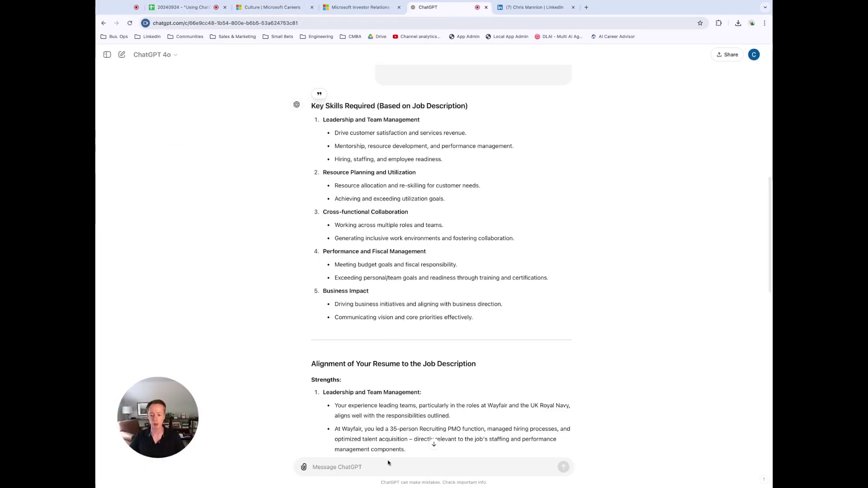
pyautogui.hotkey('ctrl', 'v')
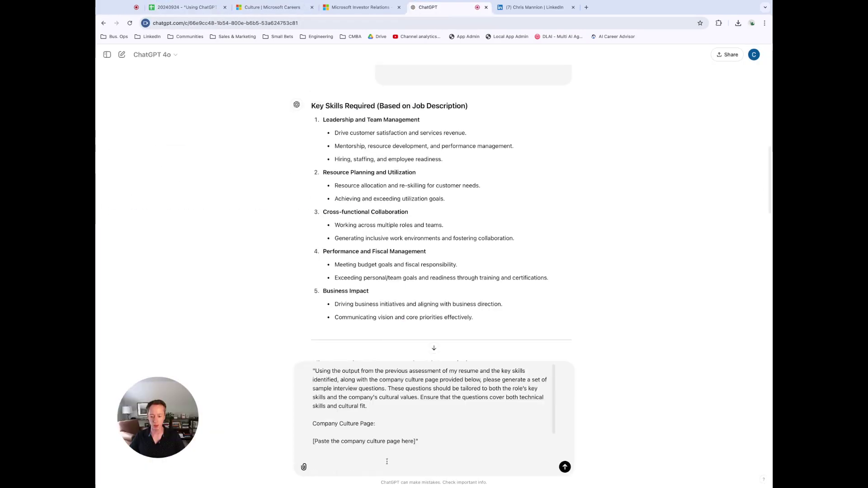
pyautogui.click(288, 8)
pyautogui.moveTo(130, 86); pyautogui.dragTo(305, 202)
pyautogui.scroll(-10, 327, 258)
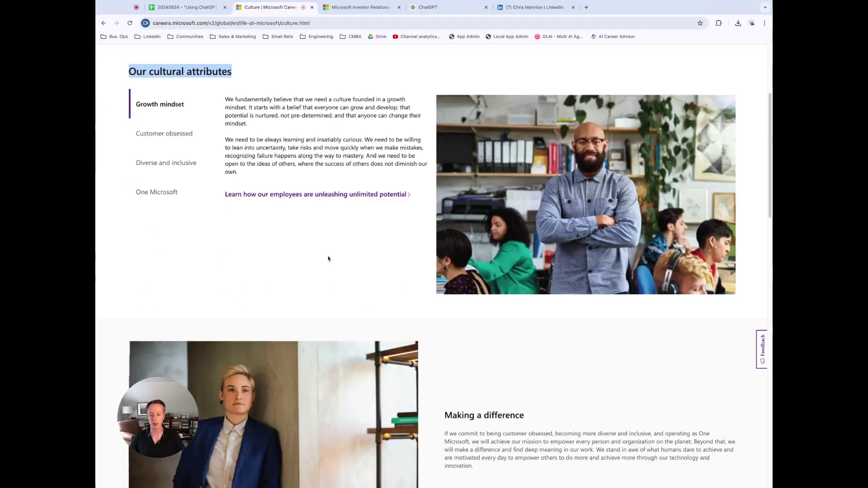
pyautogui.scroll(5, 328, 259)
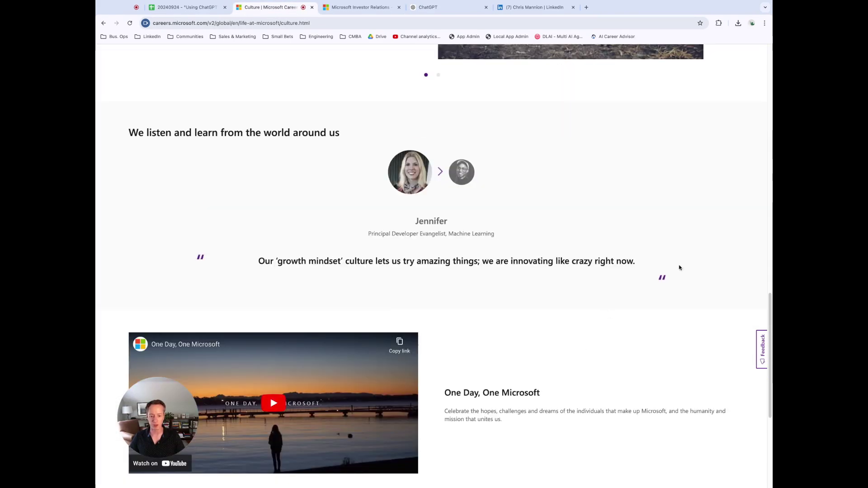
pyautogui.keyDown('shift'); pyautogui.click(612, 427); pyautogui.keyUp('shift')
# - Replace the culture-page placeholder in the prompt with the copied text and send it
pyautogui.click(427, 7)
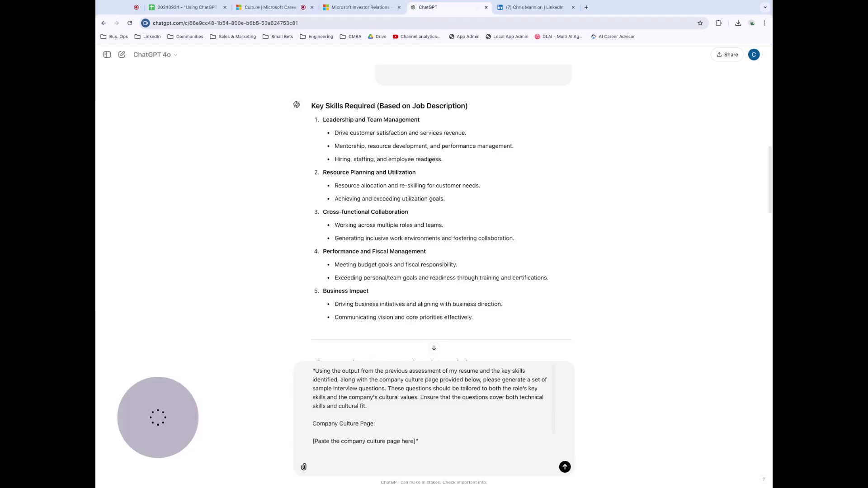
pyautogui.moveTo(441, 443); pyautogui.dragTo(313, 441)
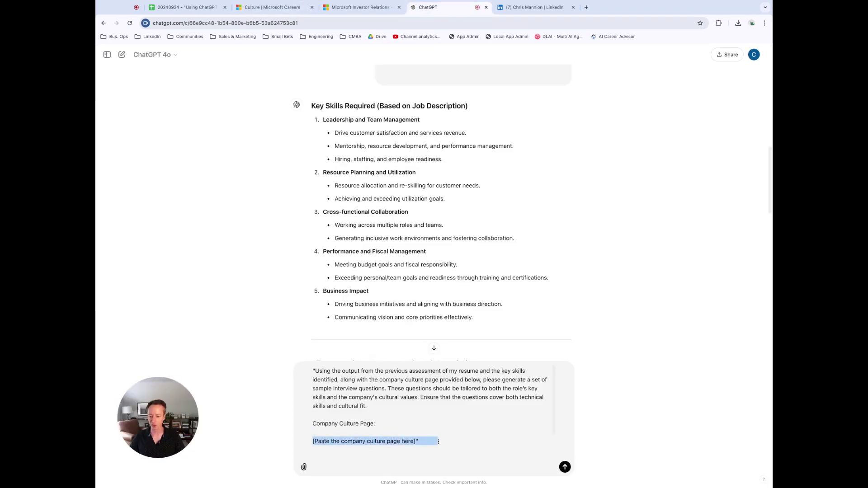
pyautogui.press('super+v')
pyautogui.click(565, 468)
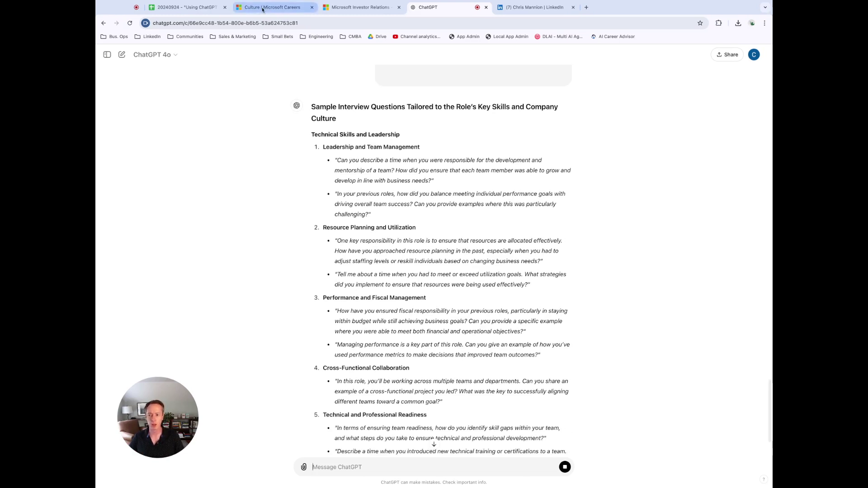
# - Let ChatGPT finish the technical and cultural-fit questions, then go to the Step 2 sheet
pyautogui.click(199, 8)
pyautogui.click(443, 7)
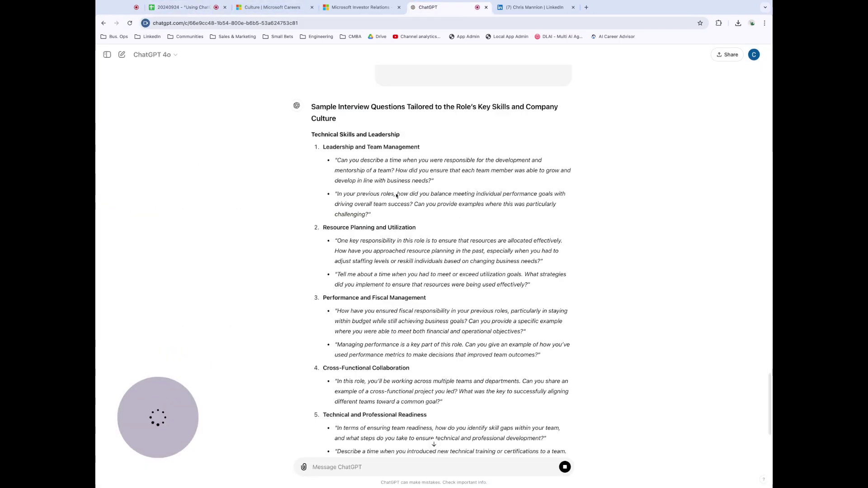
pyautogui.moveTo(311, 134)
pyautogui.mouseDown()
pyautogui.moveTo(407, 204)
pyautogui.moveTo(316, 119)
pyautogui.moveTo(312, 134)
pyautogui.mouseUp()
pyautogui.scroll(-5, 443, 327)
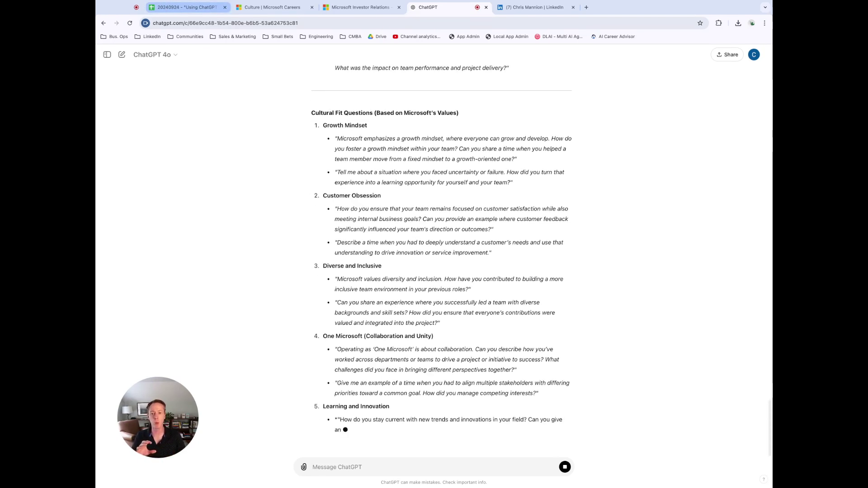
pyautogui.click(186, 7)
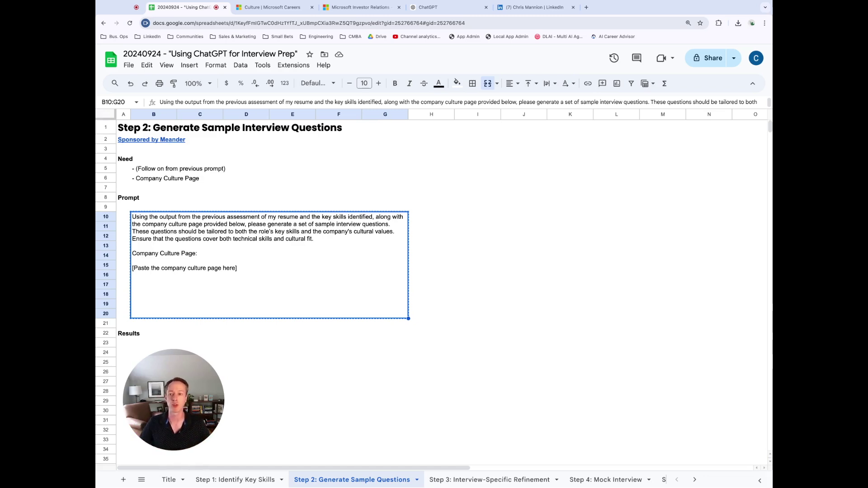
# - Select the whole list of generated interview questions in ChatGPT
pyautogui.click(427, 7)
pyautogui.scroll(-1, 575, 334)
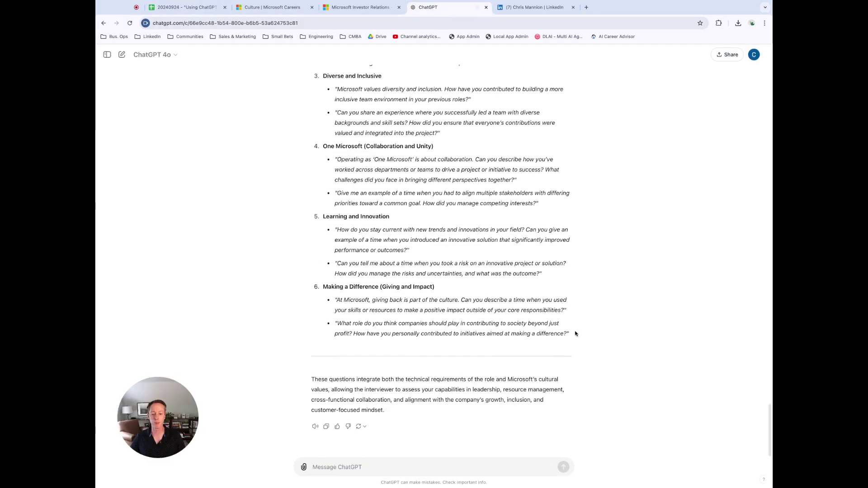
pyautogui.scroll(20, 575, 334)
pyautogui.moveTo(575, 334); pyautogui.dragTo(311, 314)
# - Paste the questions into Step 2's B23 as values only, then open the Step 3 sheet
pyautogui.click(183, 7)
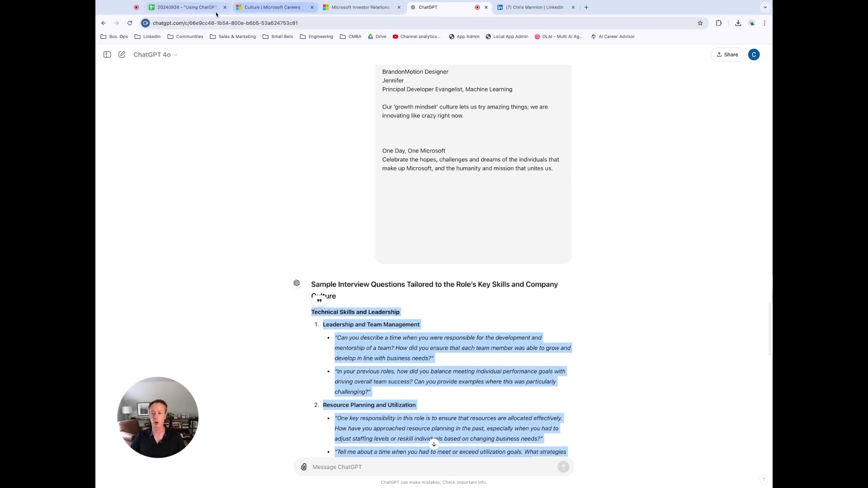
pyautogui.click(152, 343)
pyautogui.rightClick(153, 343)
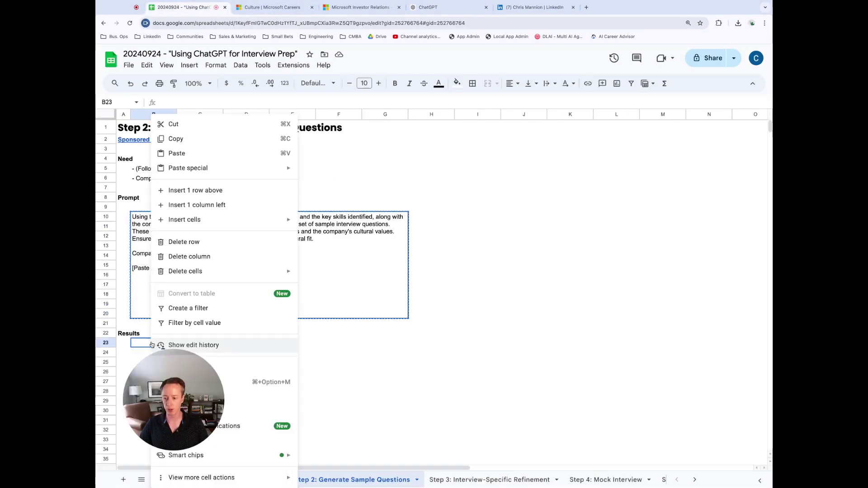
pyautogui.moveTo(286, 167)
pyautogui.click(316, 170)
pyautogui.click(366, 363)
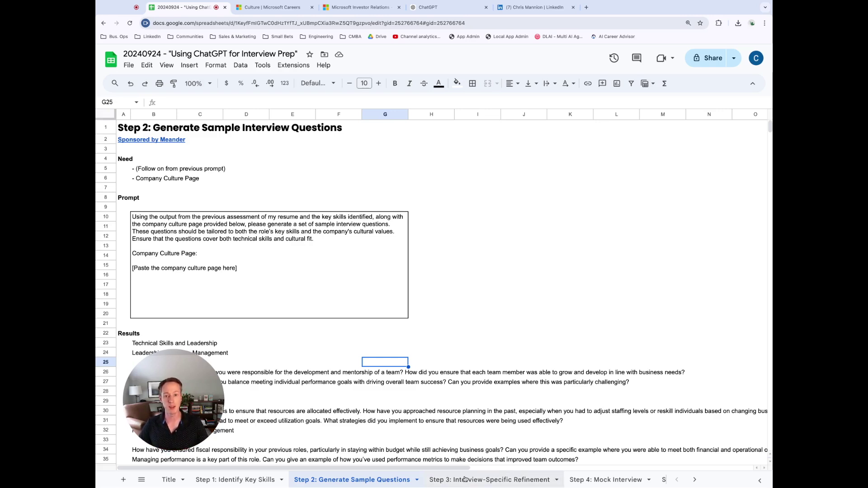
pyautogui.click(490, 480)
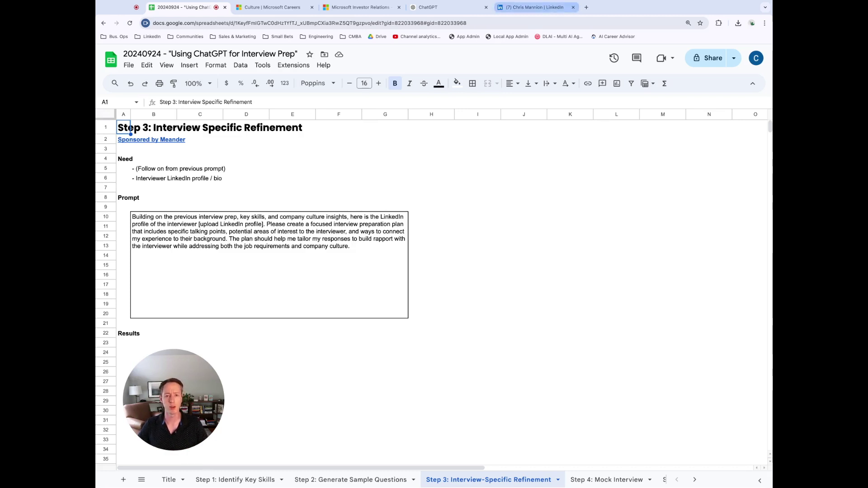
# - Switch to the browser tab with the interviewer's LinkedIn profile
pyautogui.click(545, 8)
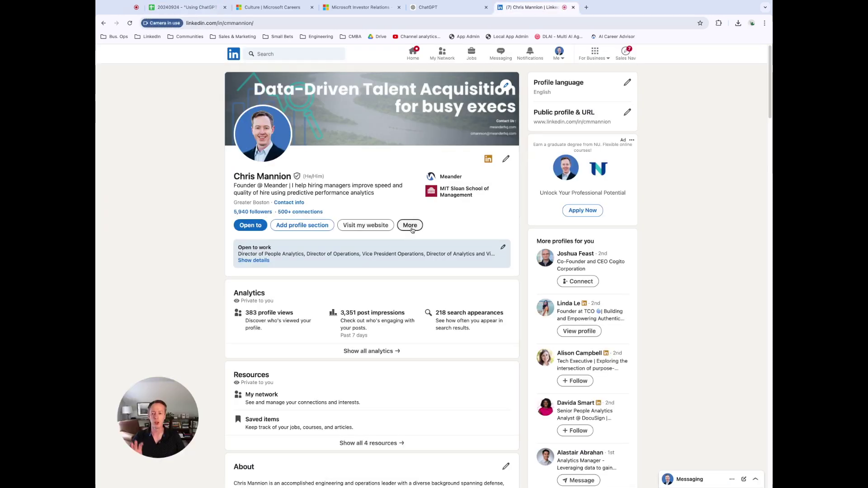
# - Save the interviewer's LinkedIn profile as a PDF, then return to the Step 3 sheet
pyautogui.click(411, 225)
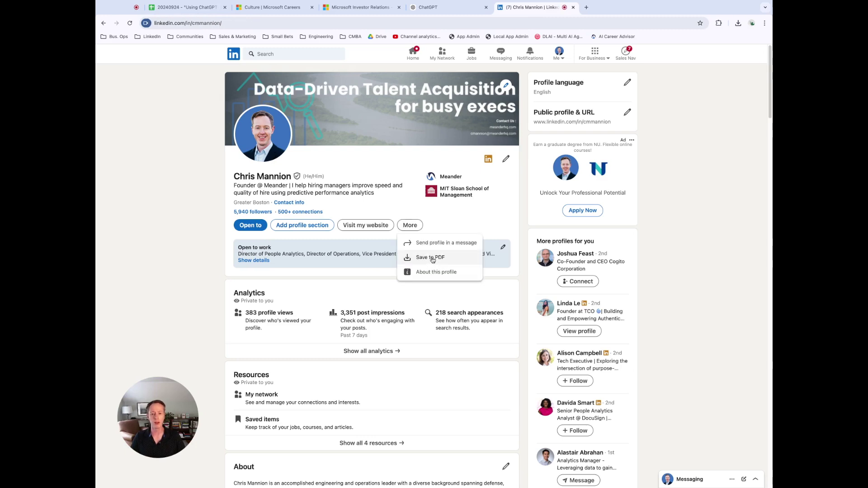
pyautogui.click(431, 258)
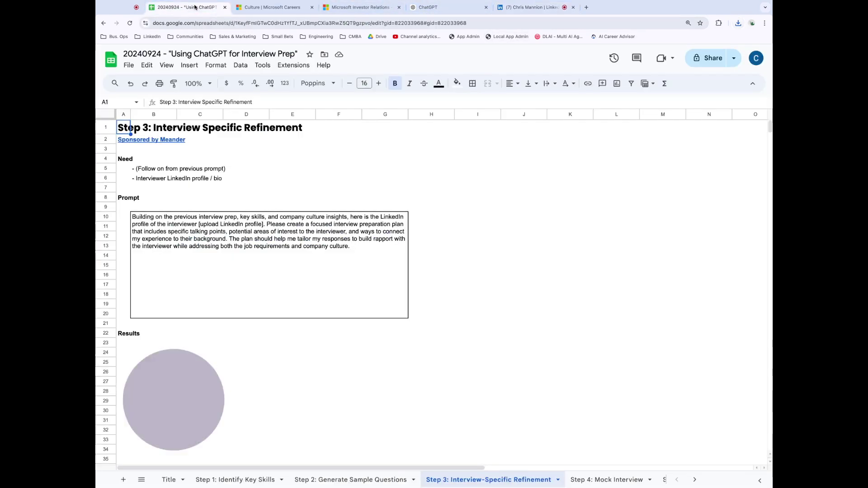
pyautogui.click(185, 7)
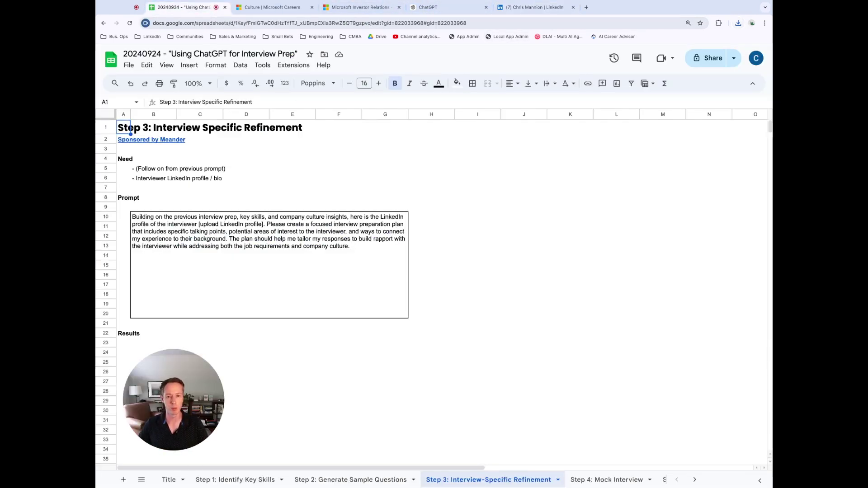
# - Send the Step 3 prompt to ChatGPT with Profile.pdf attached
pyautogui.click(320, 257)
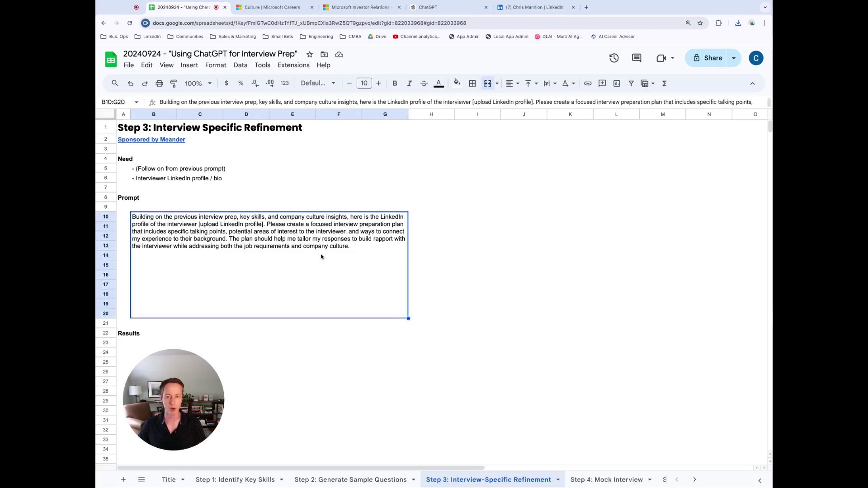
pyautogui.hotkey('ctrl', 'c')
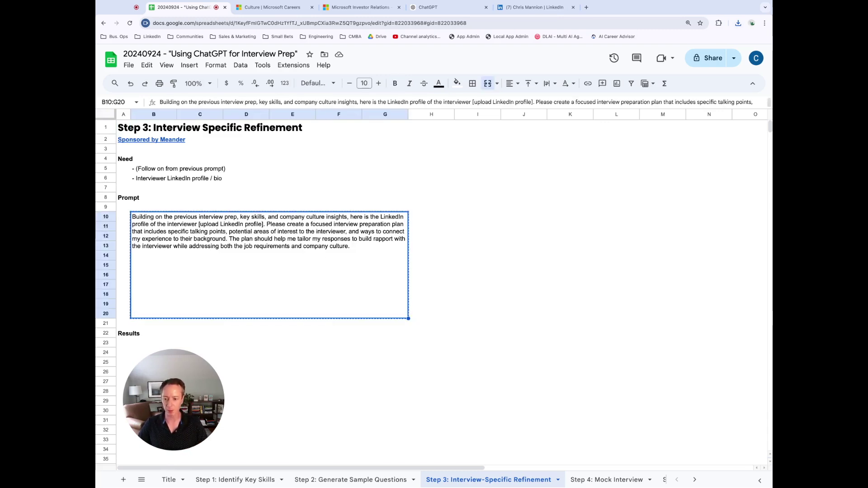
pyautogui.click(427, 7)
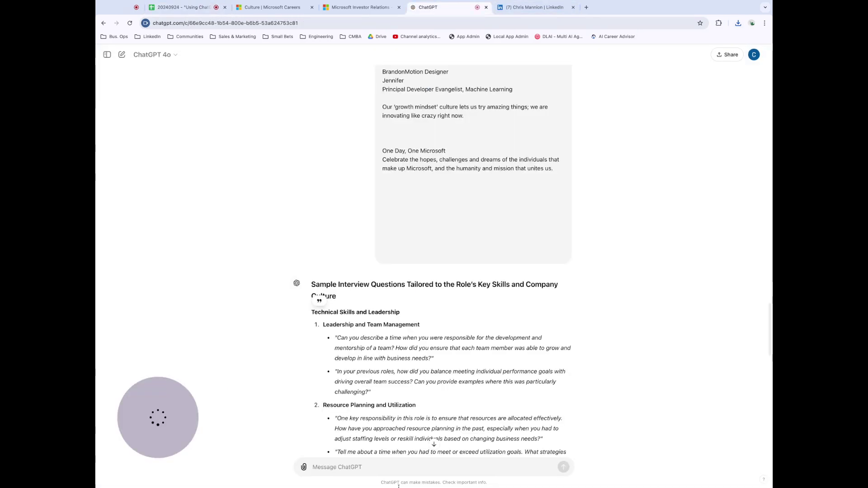
pyautogui.hotkey('ctrl', 'v')
pyautogui.click(304, 468)
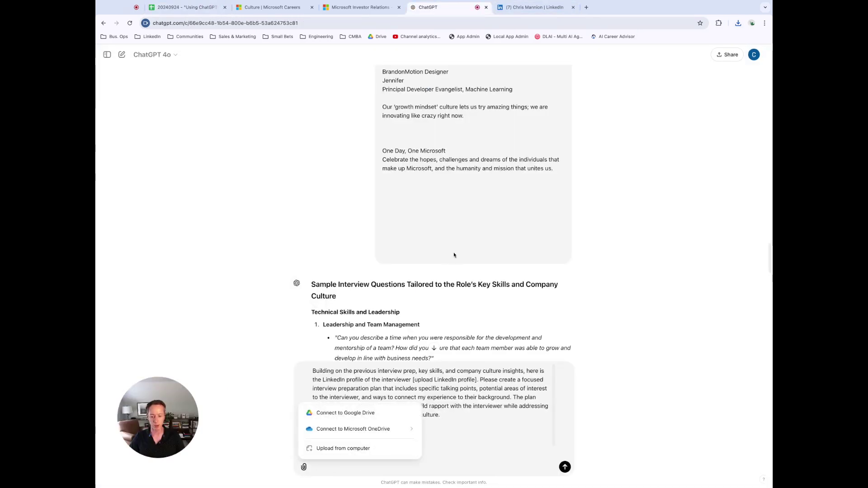
pyautogui.click(344, 448)
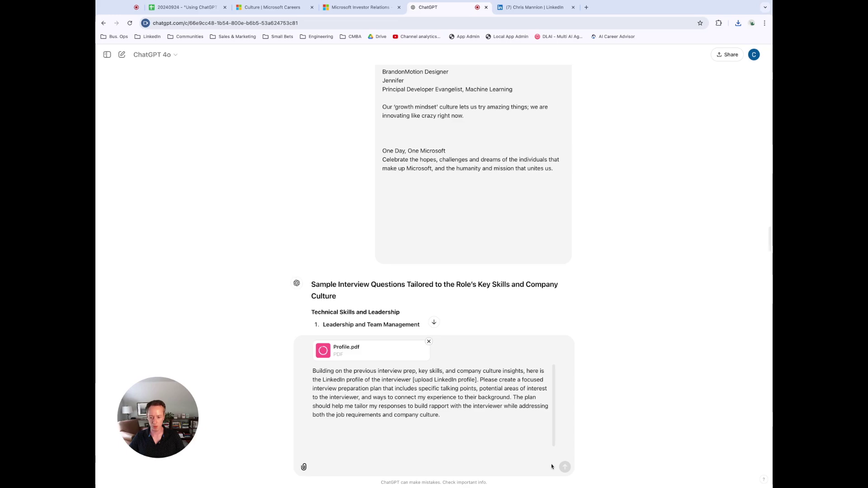
pyautogui.click(565, 467)
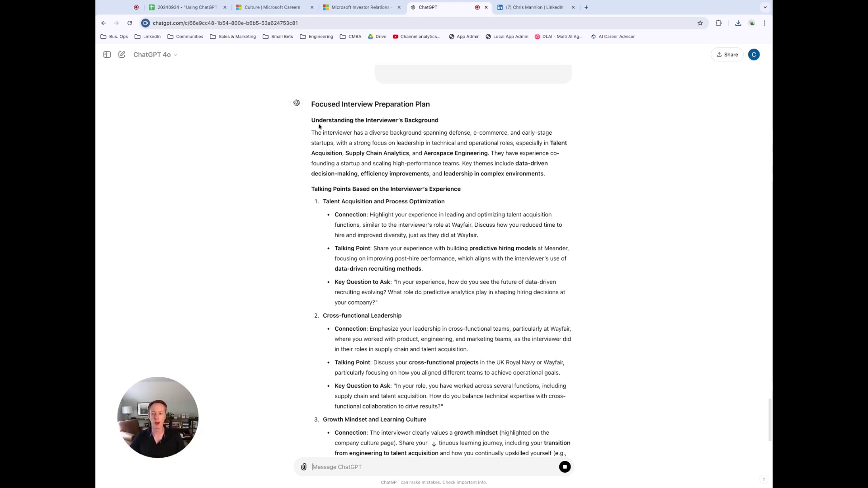
# - Select ChatGPT's Focused Interview Preparation Plan reply and return to the spreadsheet
pyautogui.moveTo(312, 119); pyautogui.dragTo(446, 202)
pyautogui.scroll(-4, 438, 256)
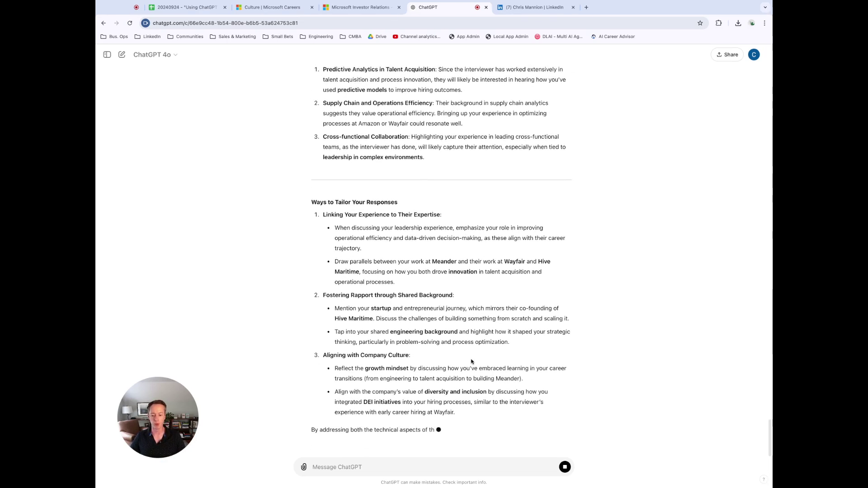
pyautogui.tripleClick(328, 413)
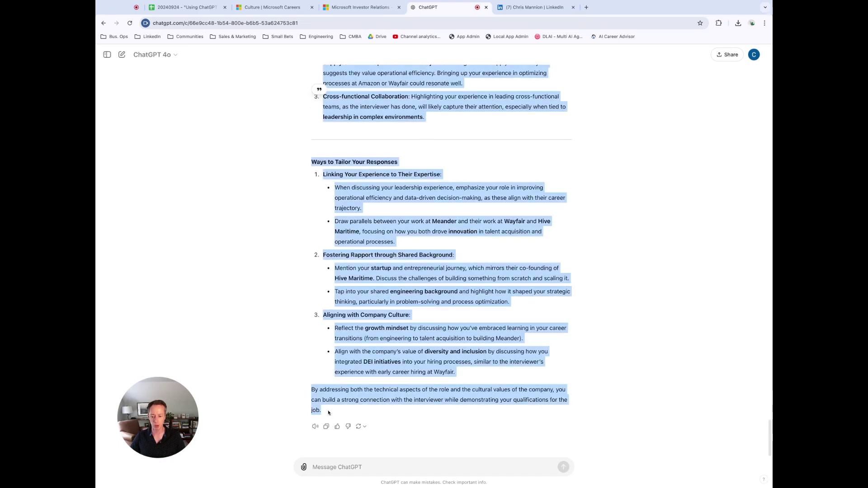
pyautogui.click(228, 3)
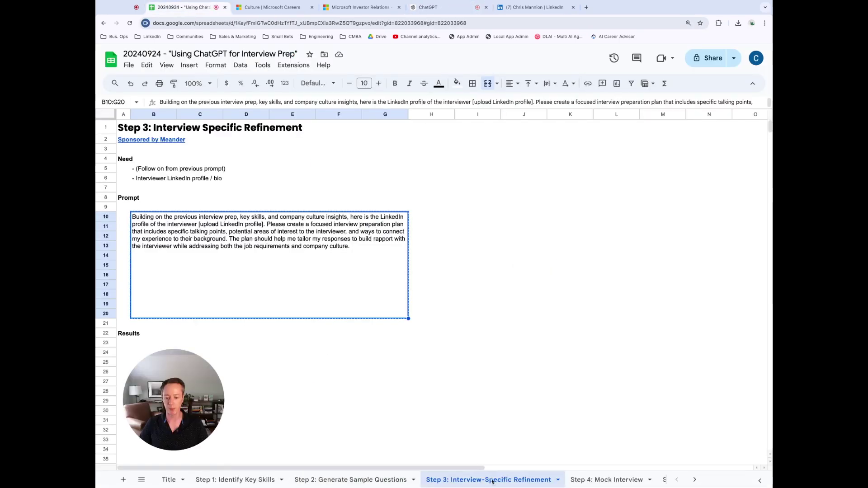
# - Paste the preparation plan into Step 3 cell B23 as plain values
pyautogui.click(138, 343)
pyautogui.rightClick(144, 342)
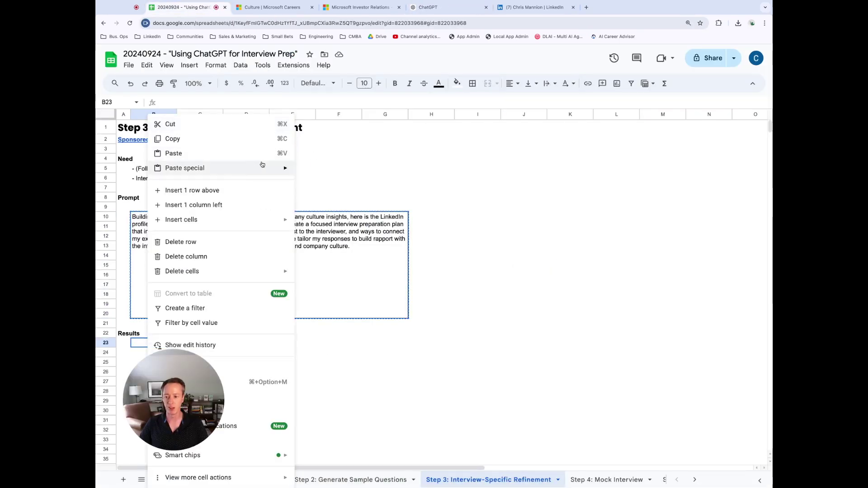
pyautogui.moveTo(266, 167)
pyautogui.click(307, 171)
# - Open the Step 4: Mock Interview sheet and select its mock-interview prompt
pyautogui.click(157, 344)
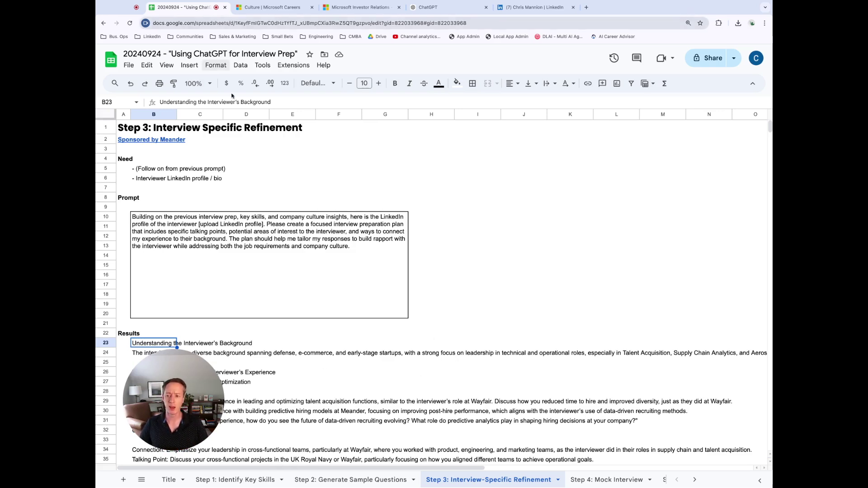
pyautogui.click(606, 480)
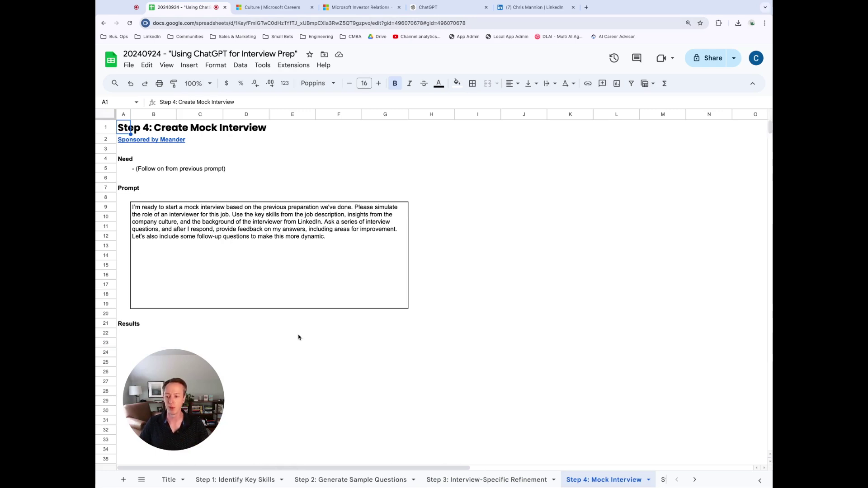
pyautogui.click(242, 251)
# - Send the Step 4 mock-interview prompt to ChatGPT, then return to the spreadsheet
pyautogui.hotkey('ctrl', 'c')
pyautogui.click(428, 7)
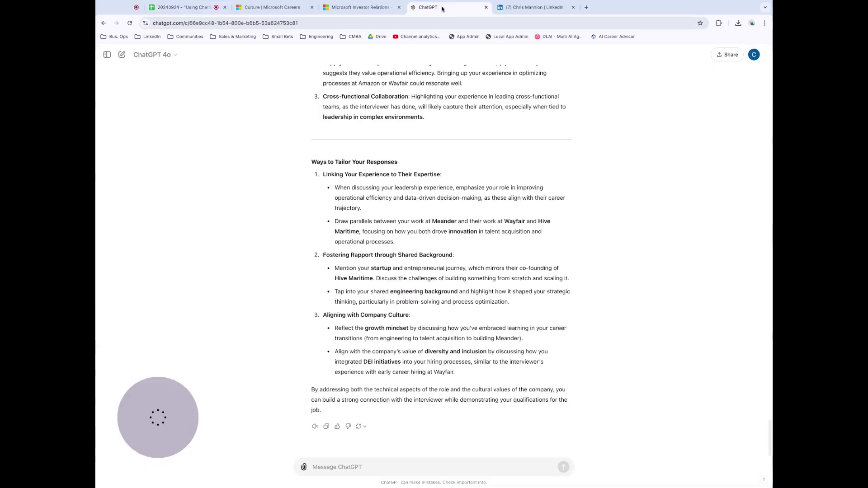
pyautogui.hotkey('ctrl', 'v')
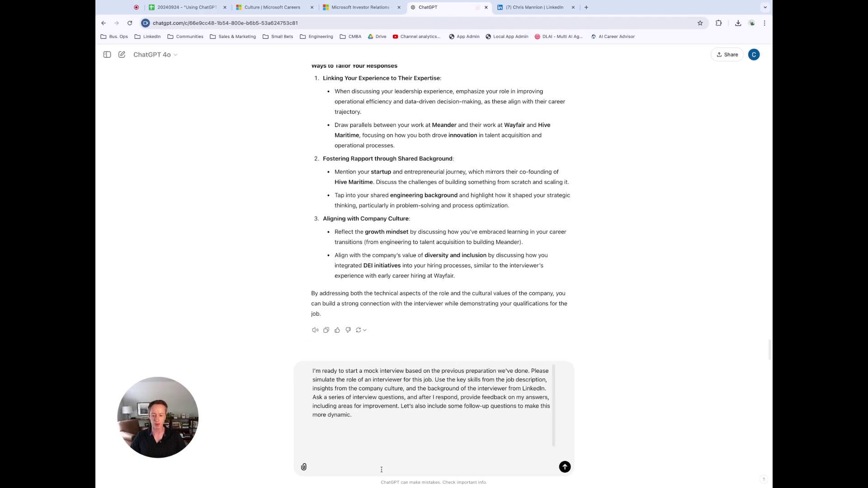
pyautogui.press('Return')
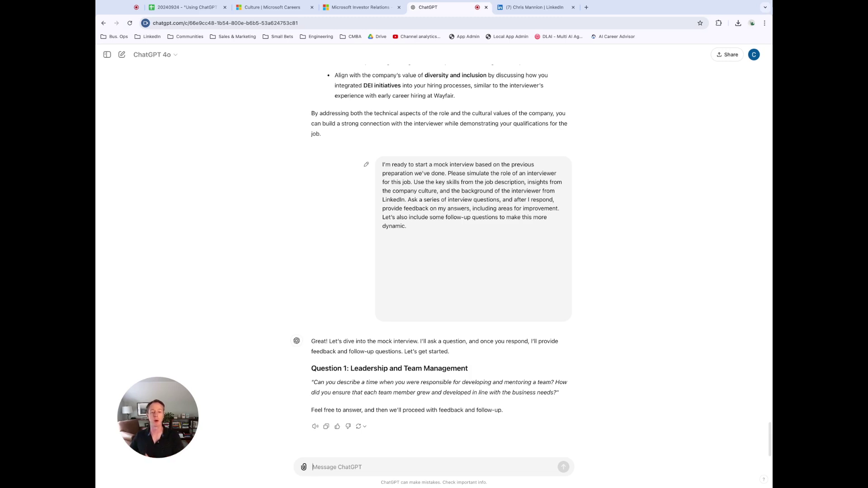
pyautogui.click(201, 14)
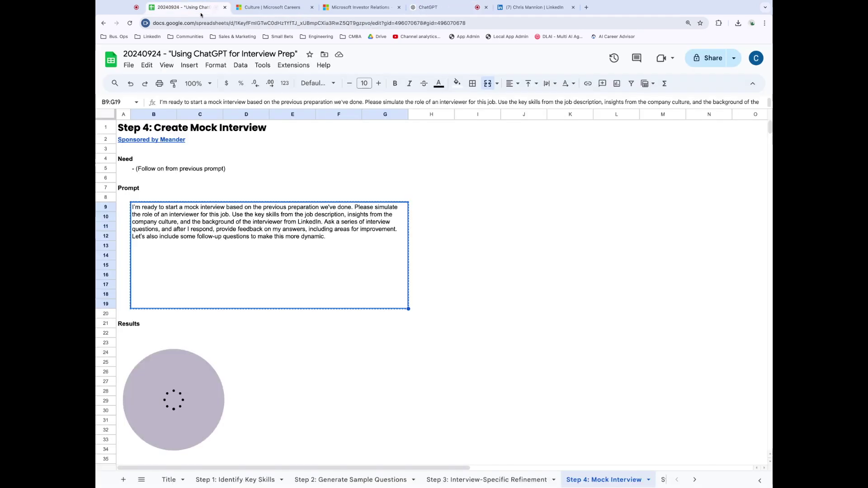
pyautogui.click(694, 479)
# - Open the Step 5: Company Research sheet, then switch to Microsoft's Investor Relations page
pyautogui.click(608, 480)
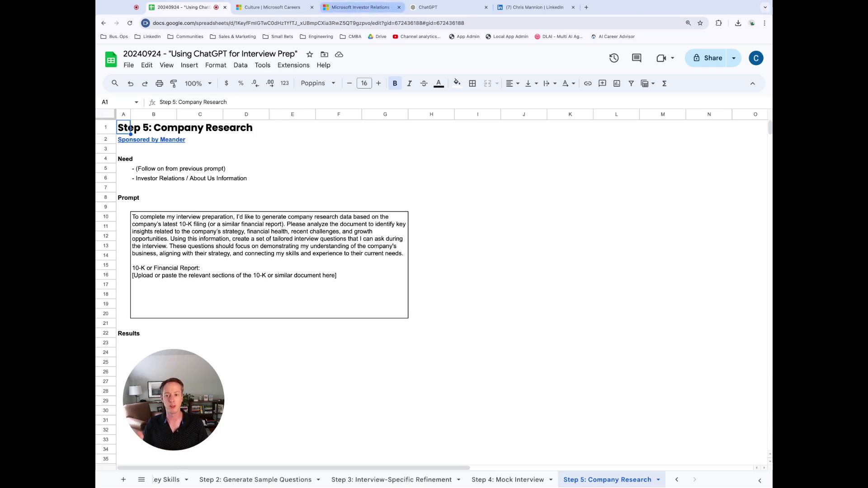
pyautogui.click(357, 8)
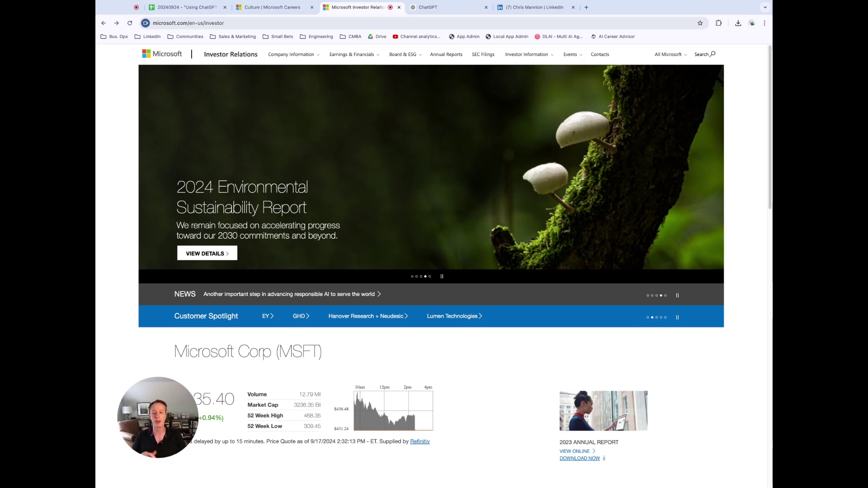
# - Reach Microsoft's 2023 Annual Report download center, then select the Step 5 company-research prompt
pyautogui.click(450, 56)
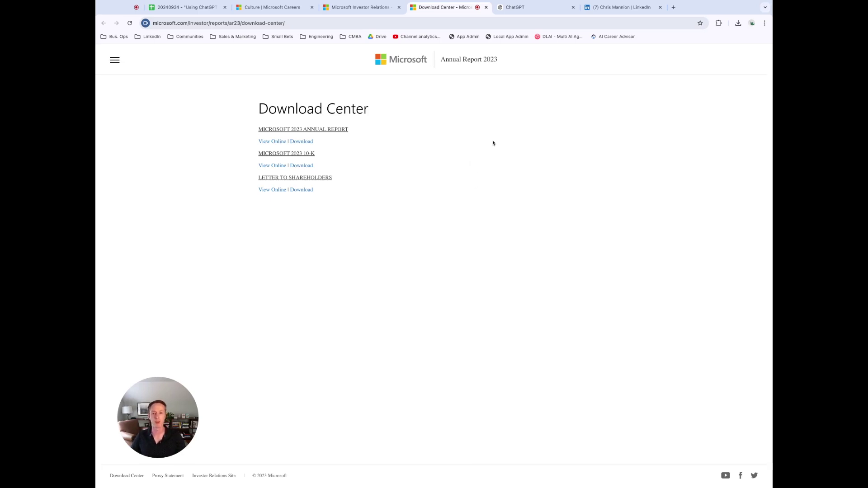
pyautogui.click(165, 12)
pyautogui.click(276, 264)
# - Send the company-research prompt to ChatGPT with 2023_Annual_Report.pdf attached
pyautogui.hotkey('ctrl', 'c')
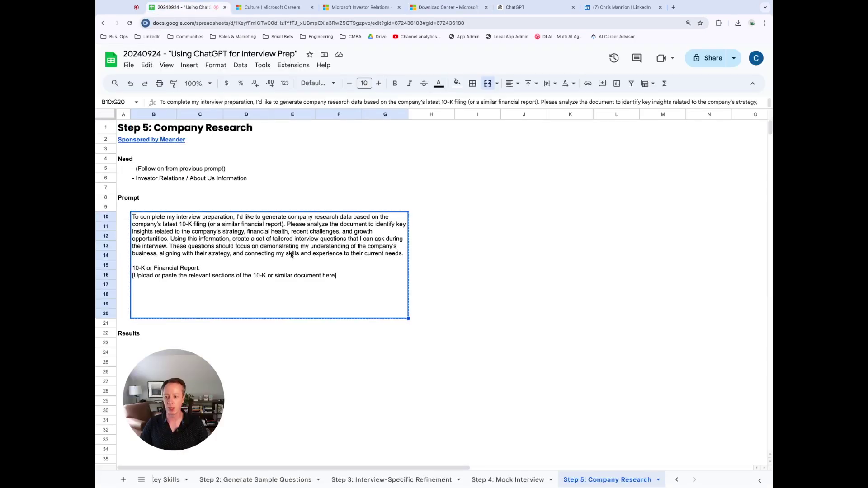
pyautogui.click(515, 7)
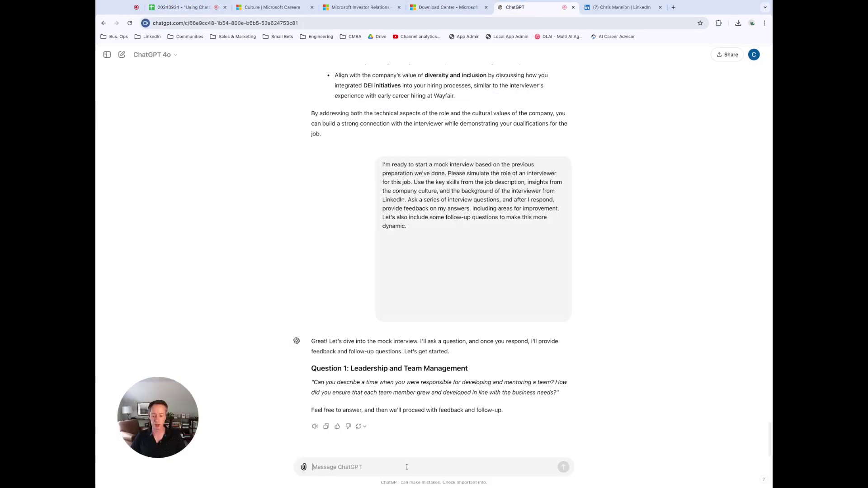
pyautogui.hotkey('ctrl', 'v')
pyautogui.click(303, 467)
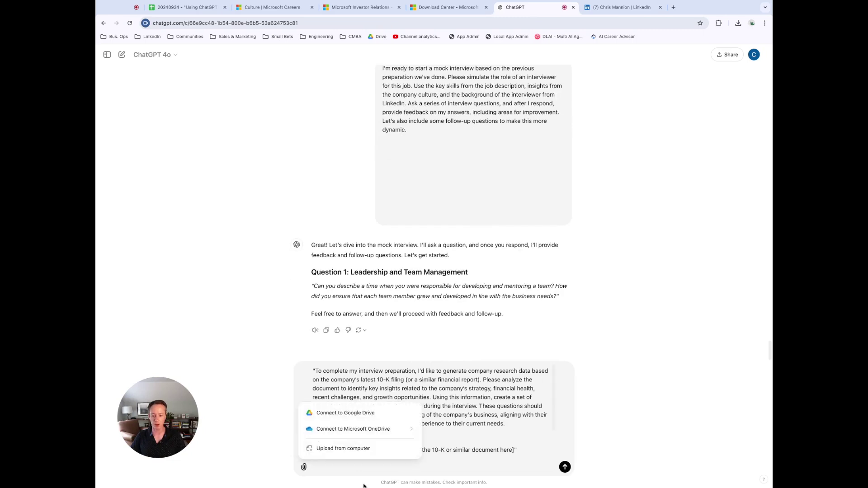
pyautogui.click(349, 452)
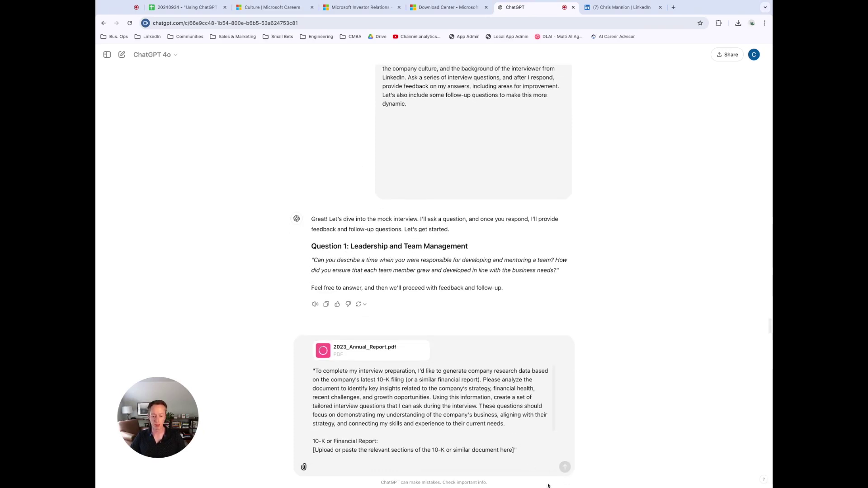
pyautogui.click(565, 467)
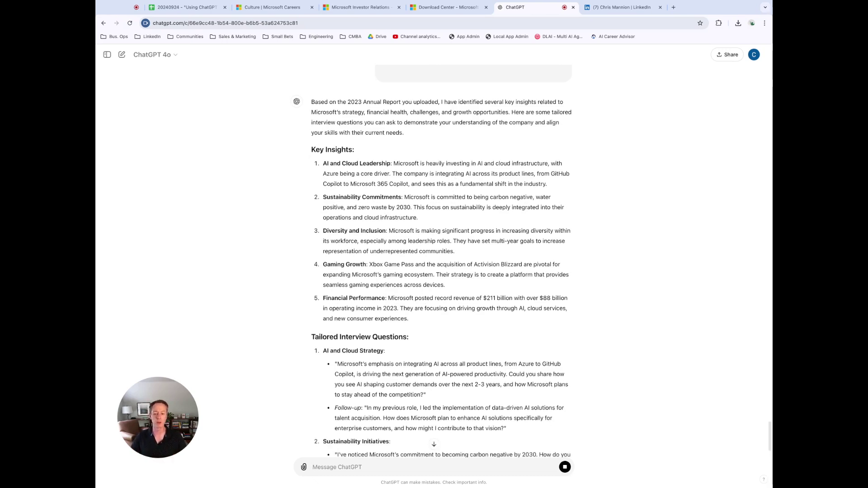
# - Select the reply from 'Key Insights' onward and return to the spreadsheet
pyautogui.scroll(-3, 393, 360)
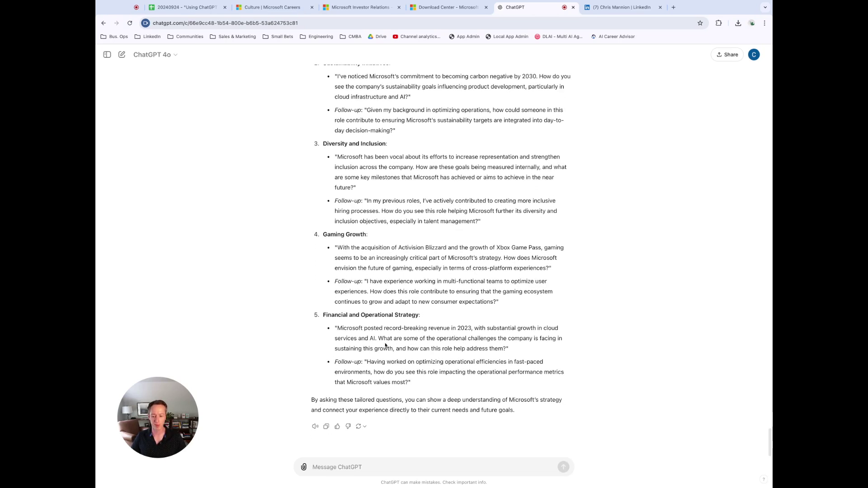
pyautogui.moveTo(523, 417); pyautogui.dragTo(335, 199)
pyautogui.scroll(10, 319, 165)
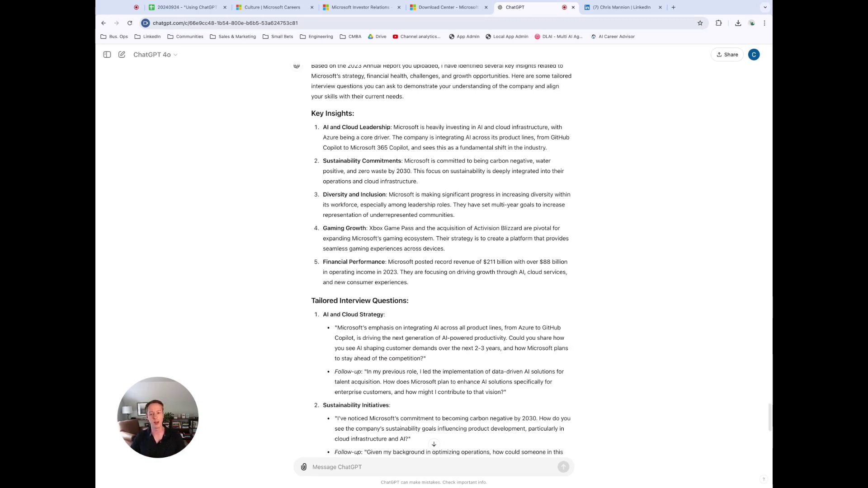
pyautogui.scroll(2, 347, 181)
pyautogui.moveTo(311, 168); pyautogui.dragTo(391, 457)
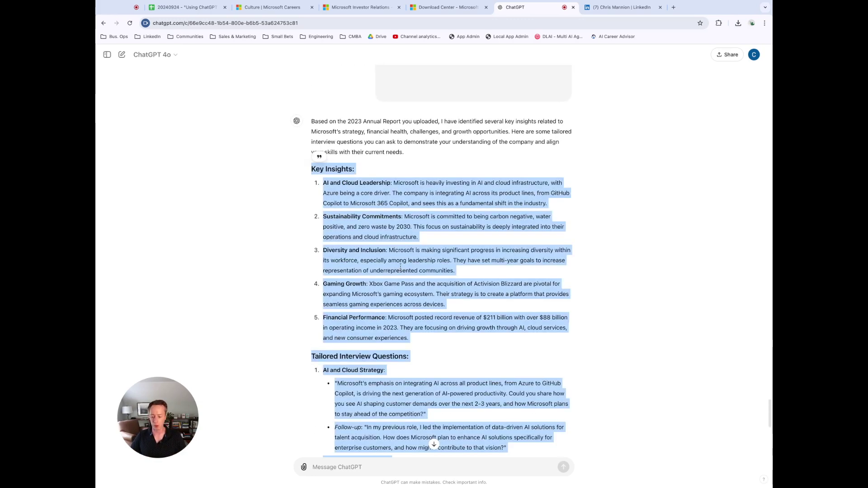
pyautogui.click(192, 5)
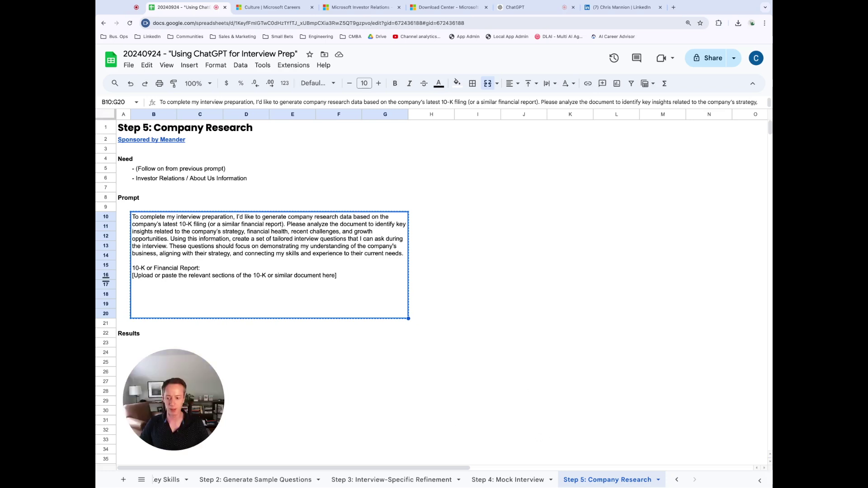
# - Paste the Key Insights reply into Step 5 cell B23 as values only
pyautogui.click(151, 335)
pyautogui.click(150, 343)
pyautogui.hotkey('ctrl', 'v')
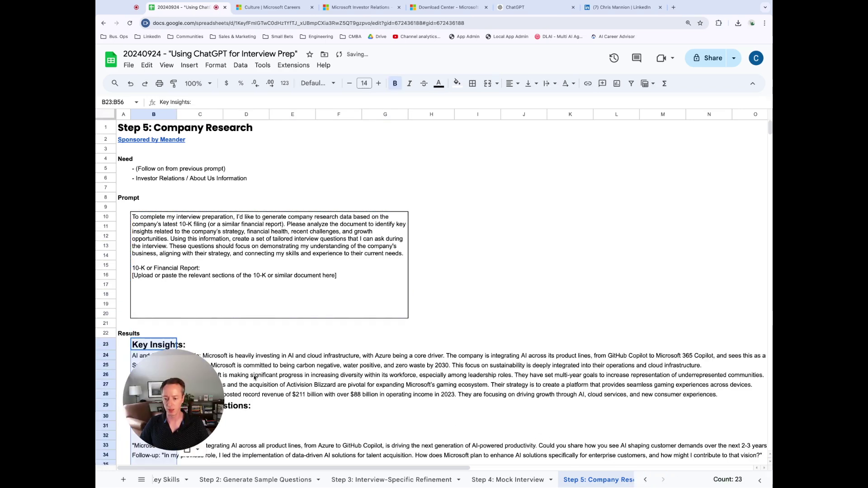
pyautogui.click(254, 378)
pyautogui.press('super+z')
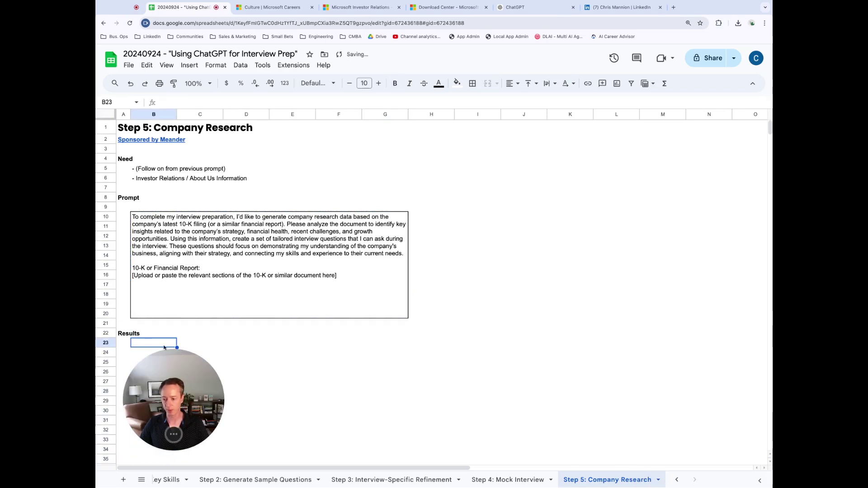
pyautogui.rightClick(163, 344)
pyautogui.moveTo(280, 168)
pyautogui.click(325, 171)
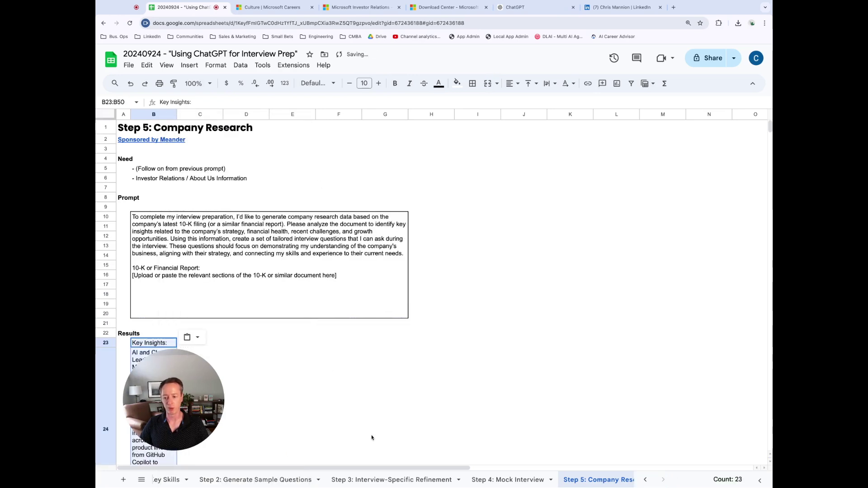
# - Go back to the Title sheet listing all five steps
pyautogui.click(300, 402)
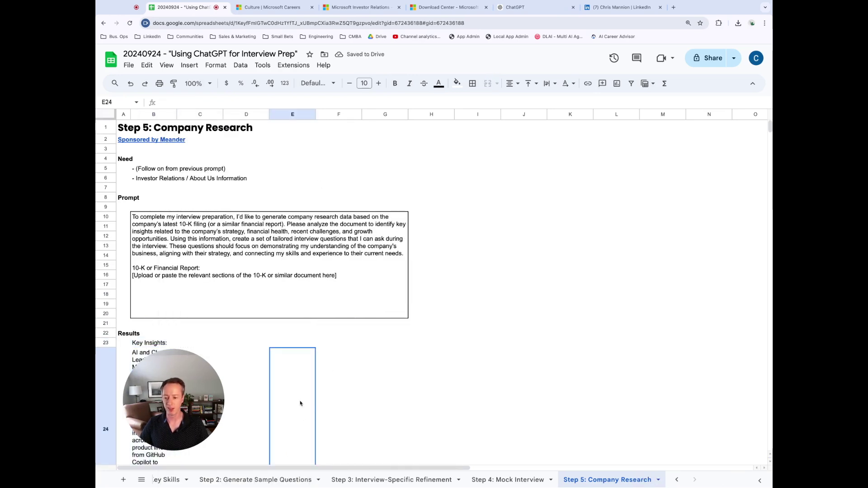
pyautogui.click(675, 479)
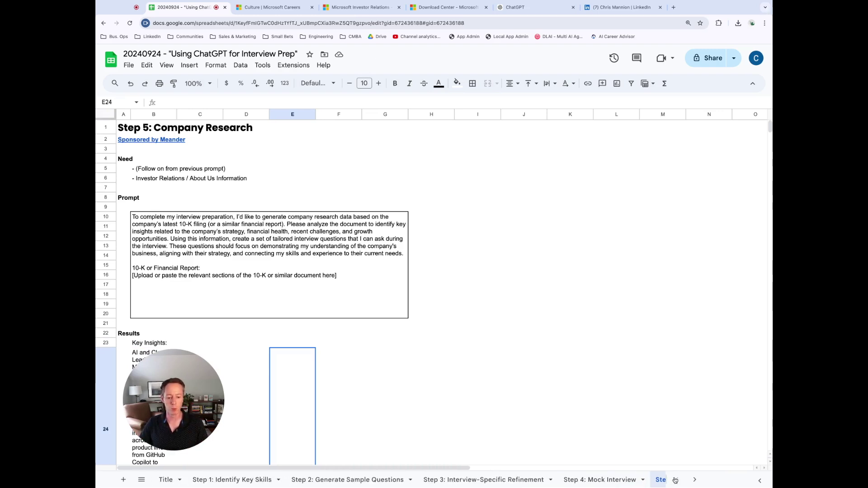
pyautogui.click(166, 480)
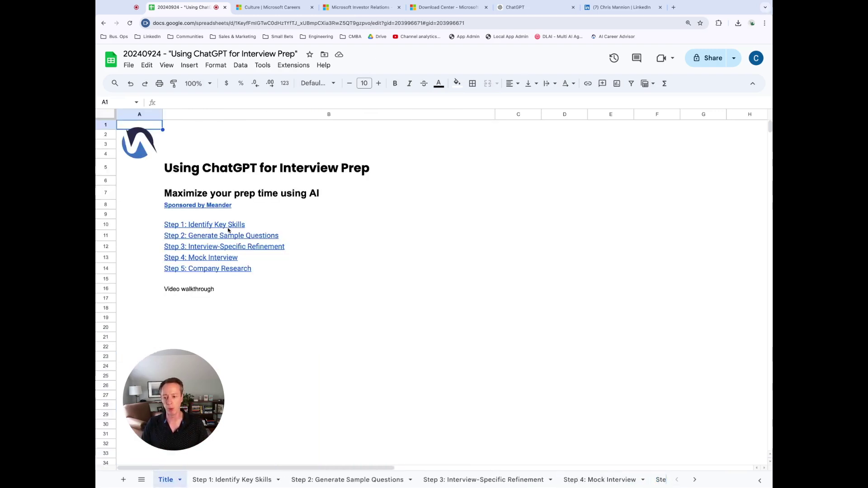
pyautogui.click(202, 235)
pyautogui.click(202, 251)
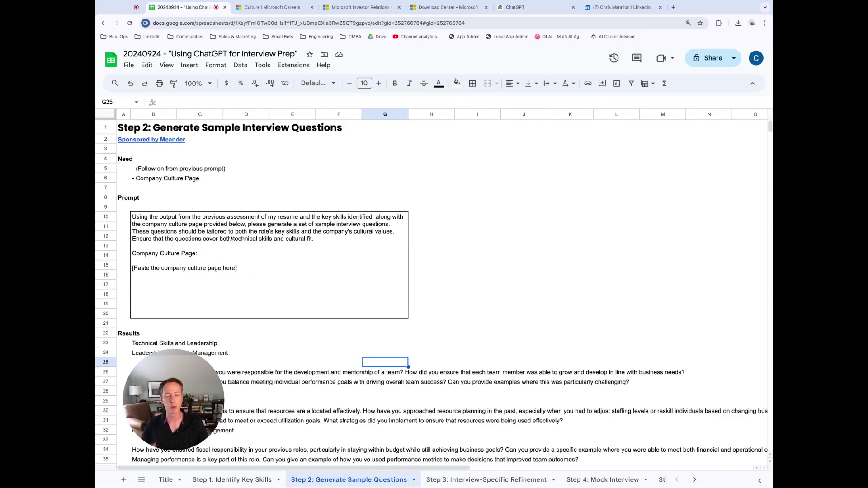
pyautogui.scroll(-5, 235, 292)
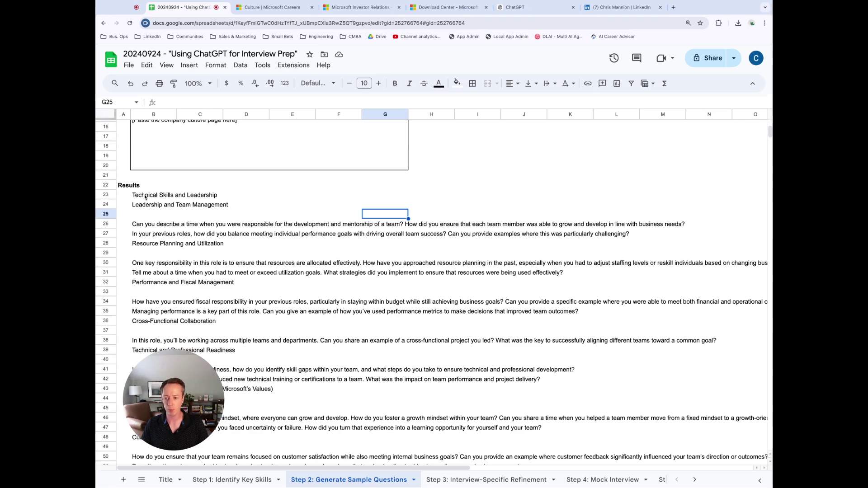
pyautogui.moveTo(145, 197); pyautogui.dragTo(183, 349)
pyautogui.scroll(-10, 183, 348)
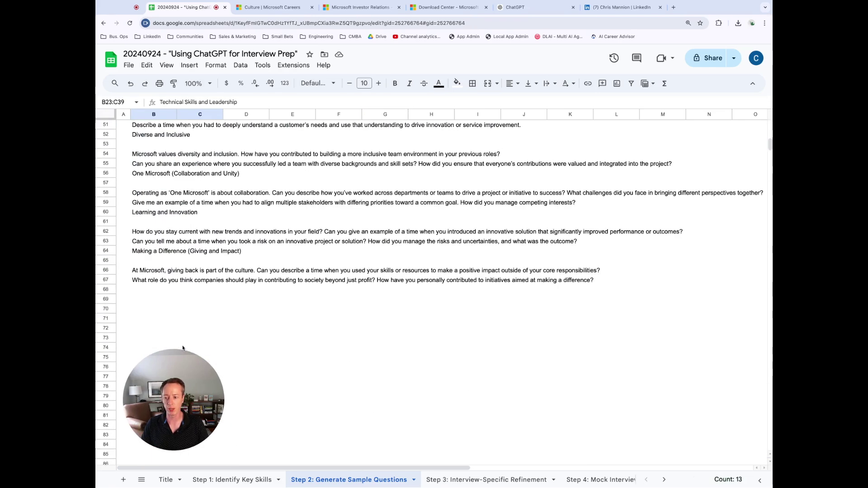
pyautogui.click(518, 479)
pyautogui.click(587, 479)
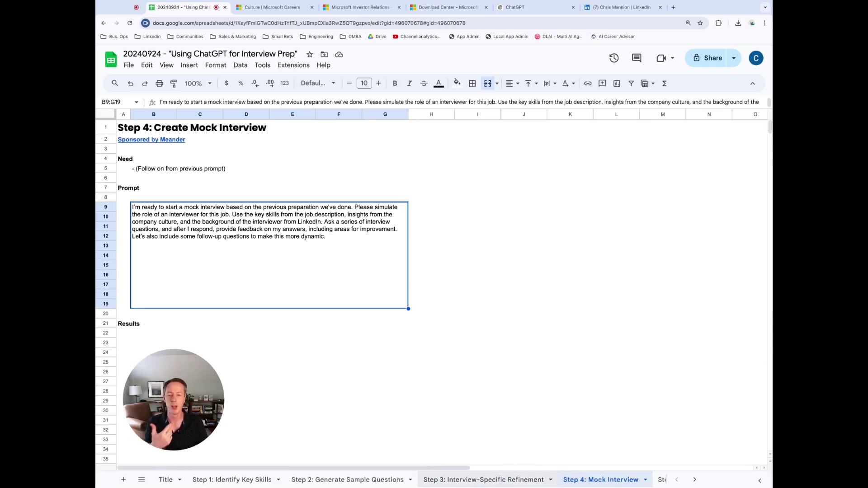
pyautogui.click(483, 480)
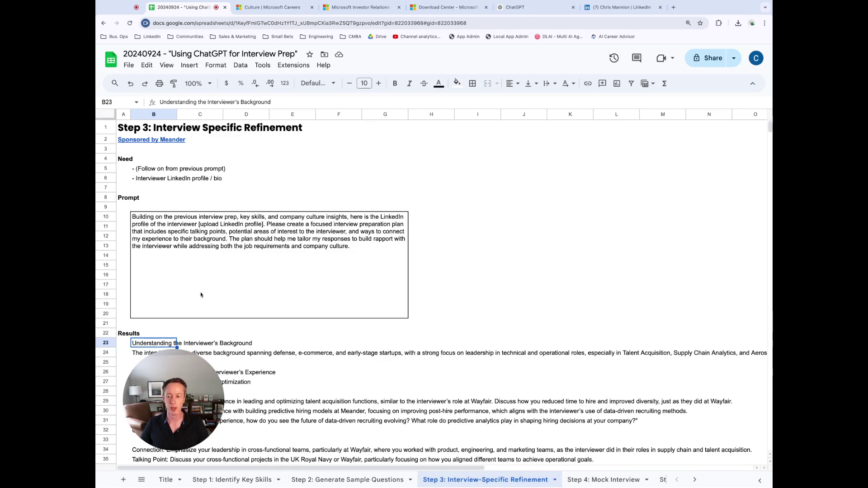
pyautogui.click(167, 480)
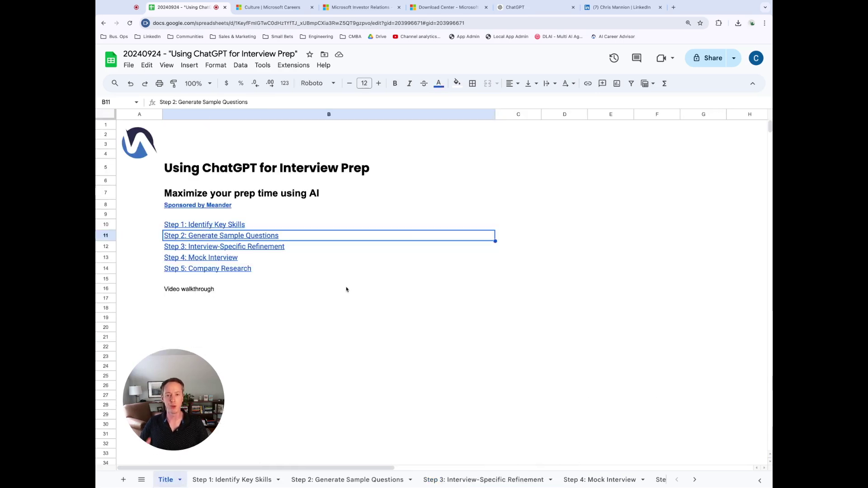